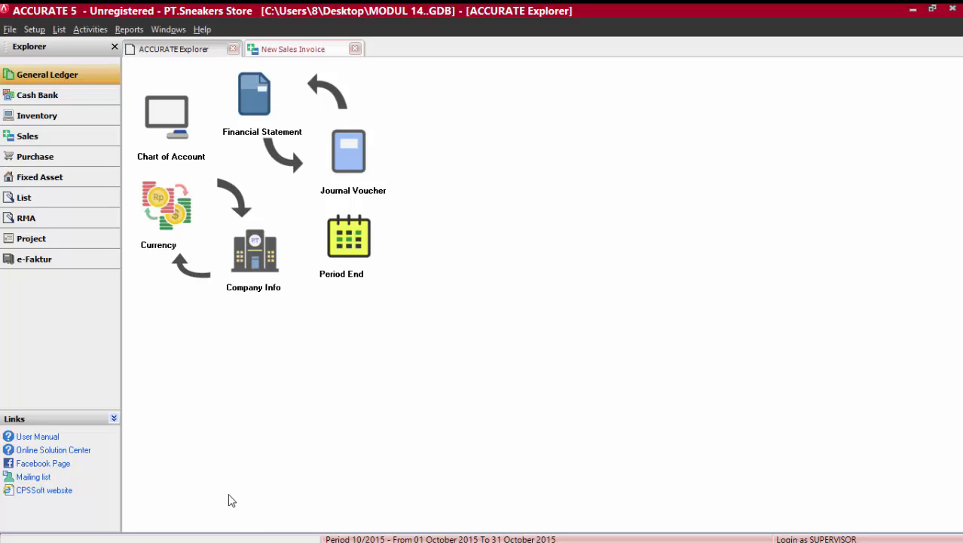
Review the 09 January transaction in kajian 3..pdf in Adobe Reader and create a sales invoice in ACCURATE 5 for customer Sepatu Muda.
mouse_move(239, 539)
click(295, 532)
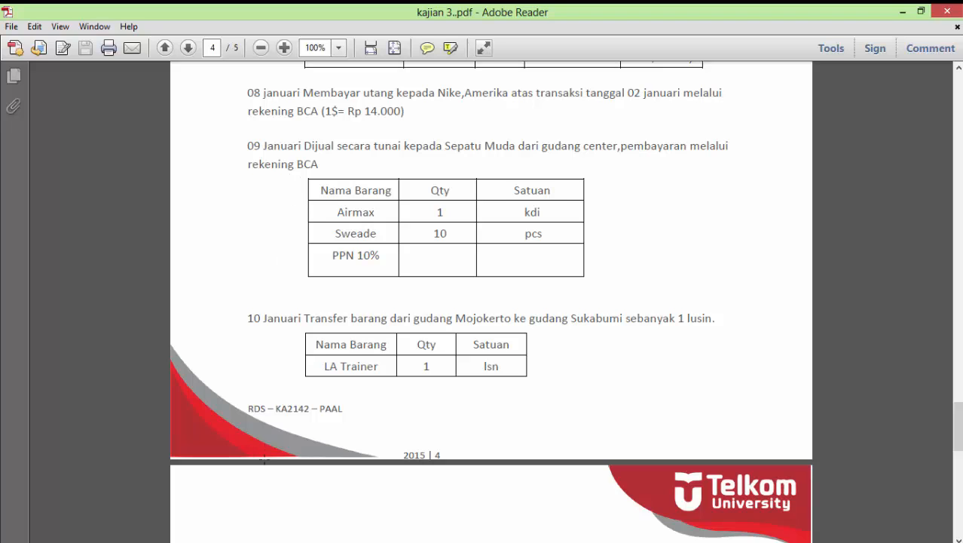
click(252, 532)
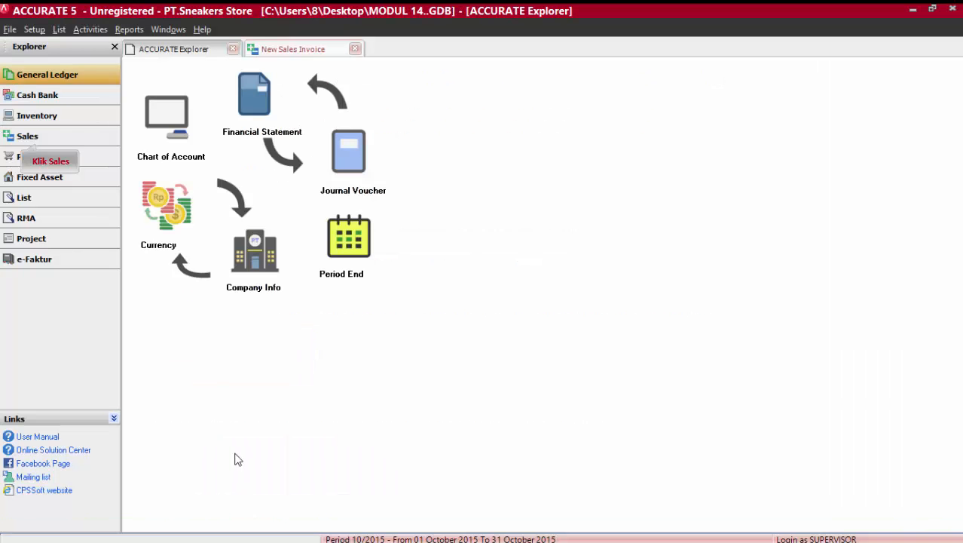
click(100, 139)
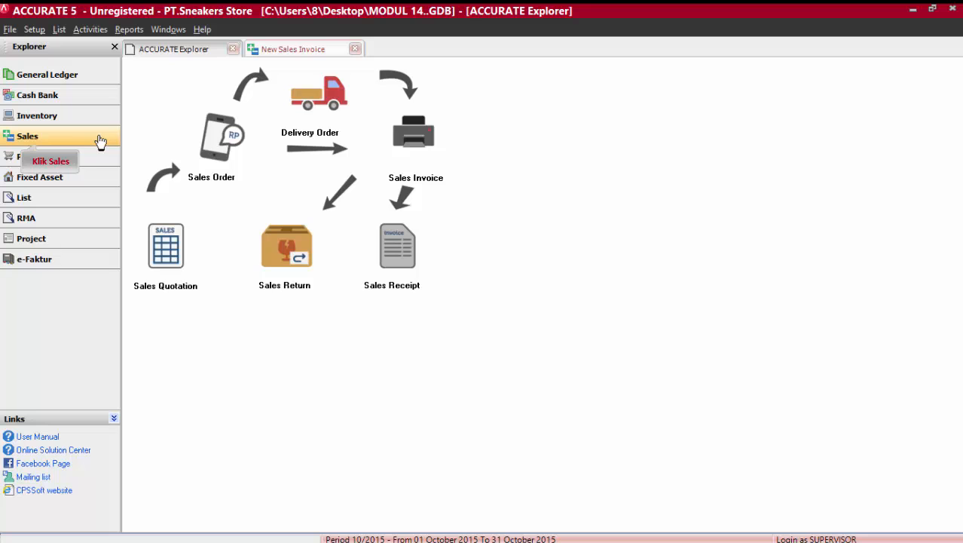
click(420, 129)
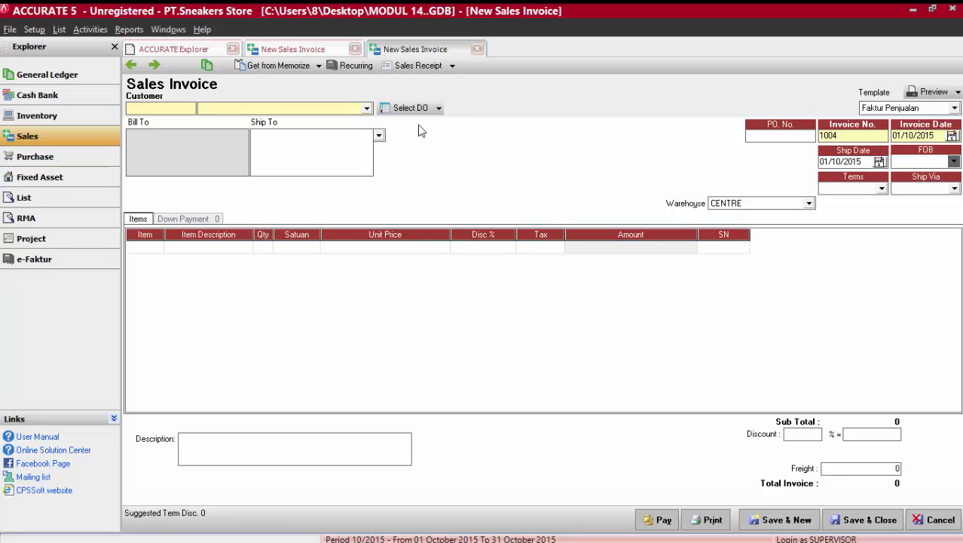
click(367, 109)
click(256, 170)
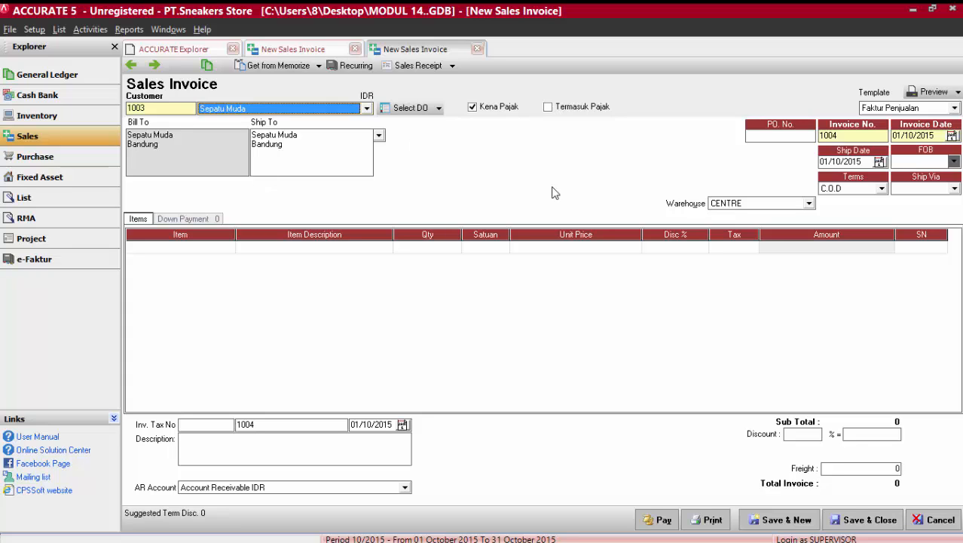
Set the invoice number to INS-001 and the invoice date to 09/01/2015.
drag(853, 142, 777, 141)
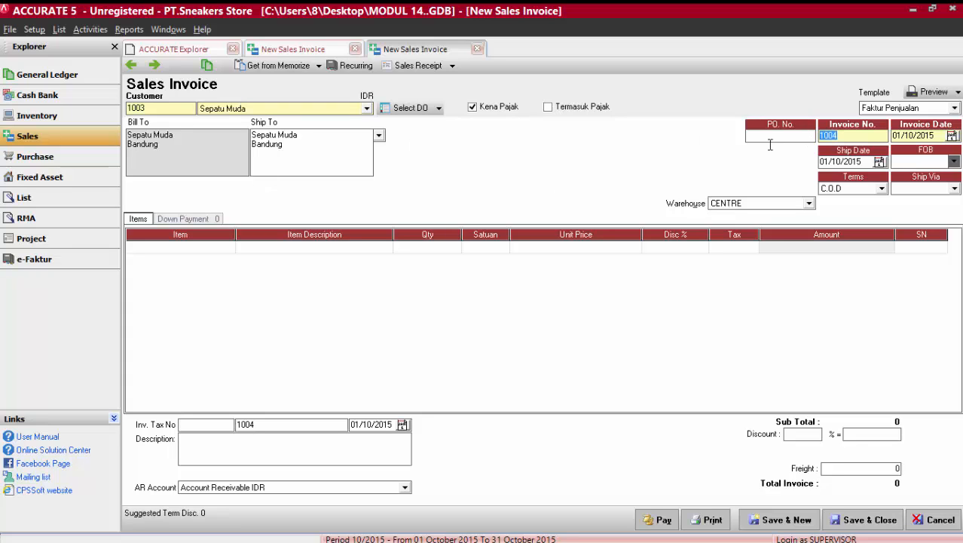
text(INS-001)
click(952, 136)
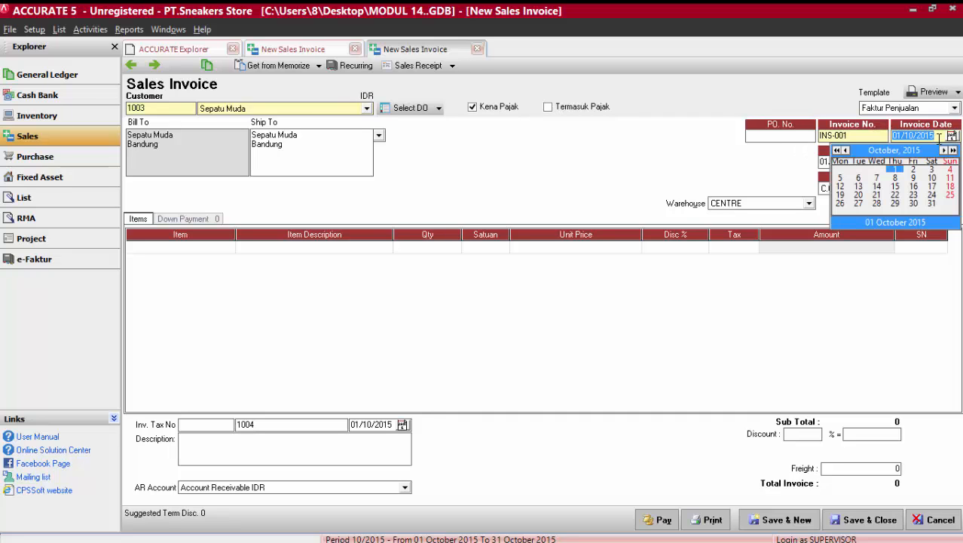
click(924, 151)
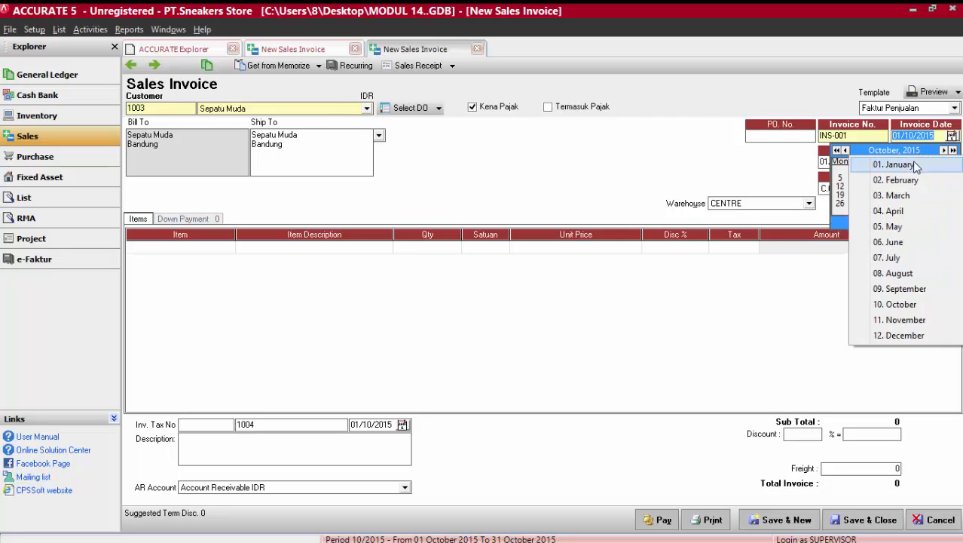
click(916, 166)
click(915, 184)
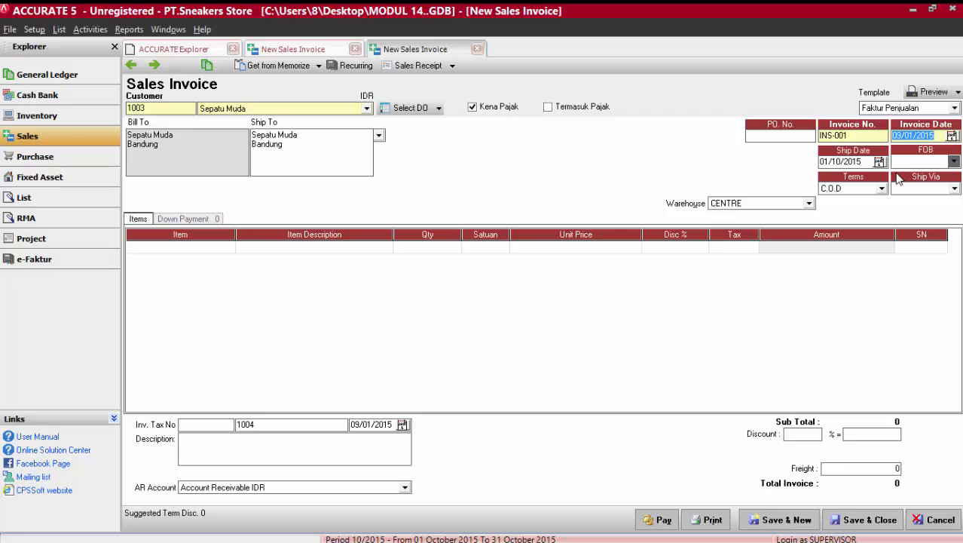
Set the invoice's ship date to 09/01/2015.
click(879, 162)
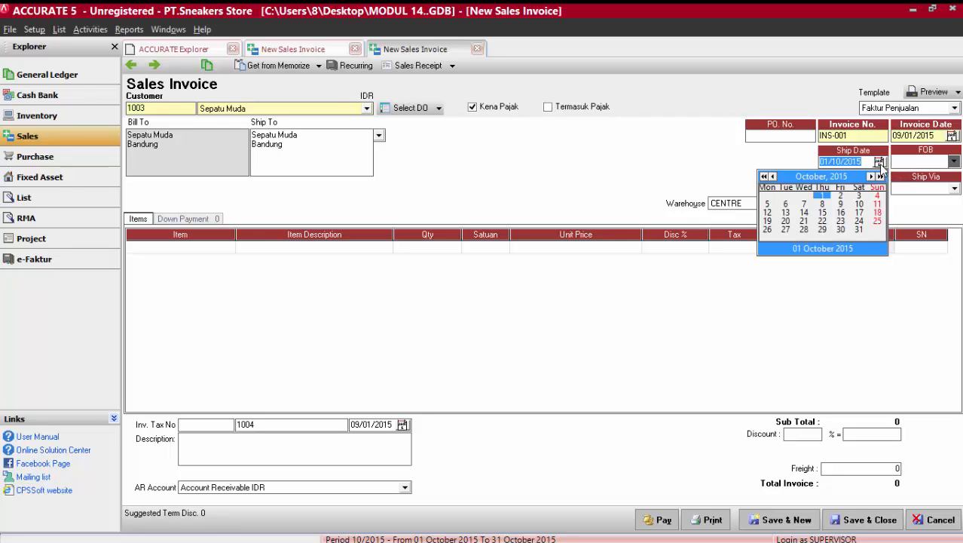
click(848, 177)
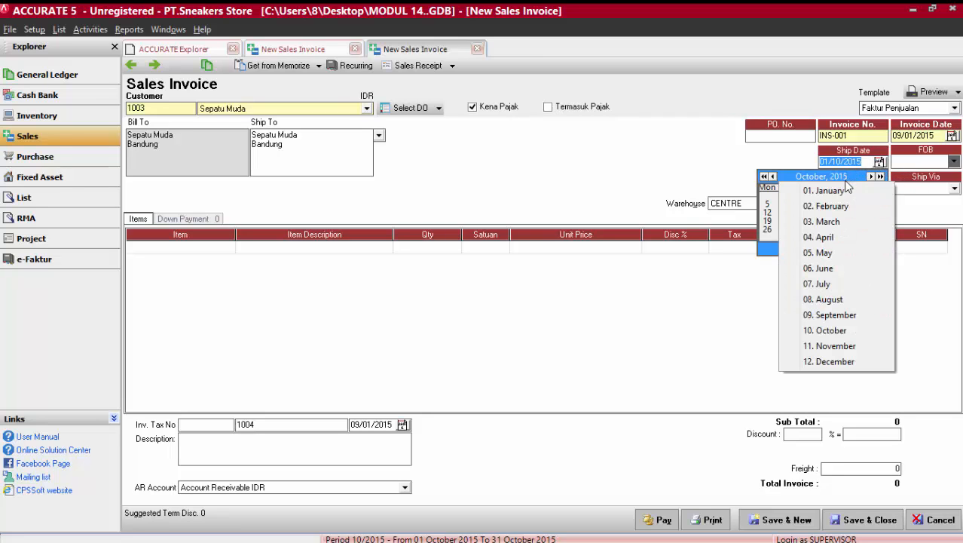
click(844, 192)
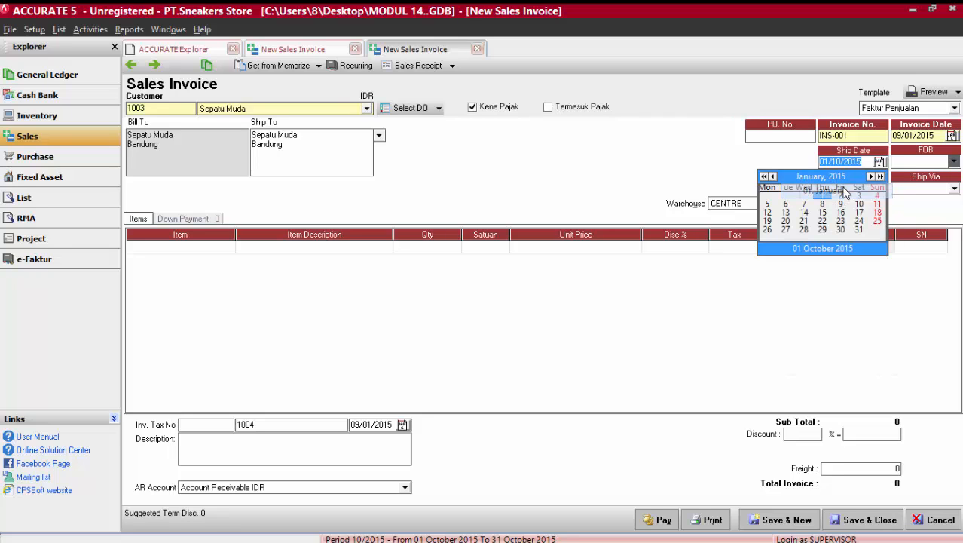
click(843, 212)
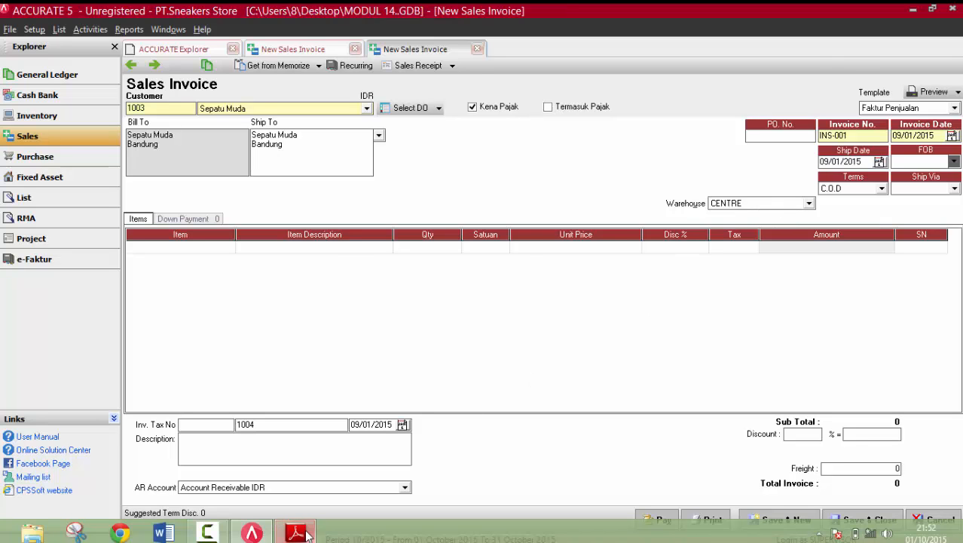
Consult the item table in kajian 3..pdf and add item 01 Airmax to the invoice with quantity 1 and unit kdi.
click(294, 531)
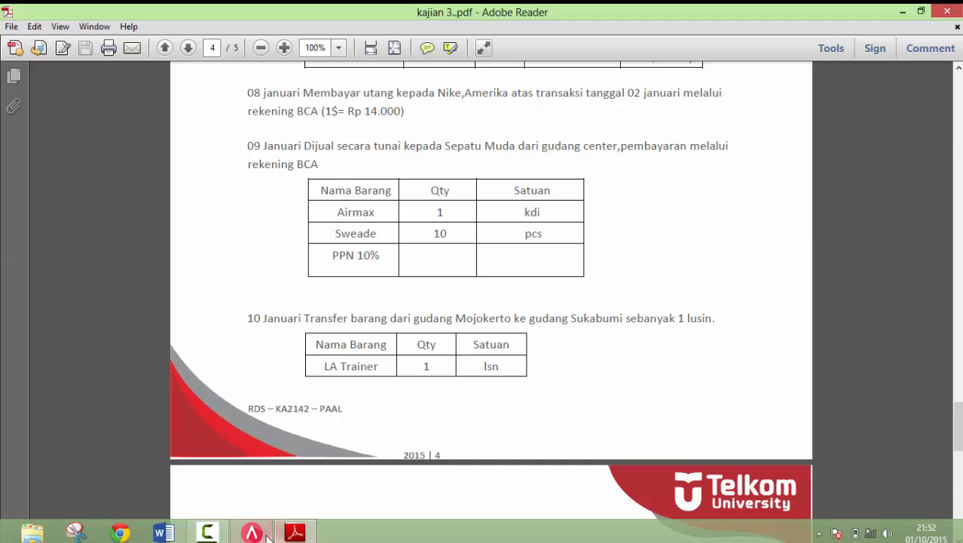
click(267, 531)
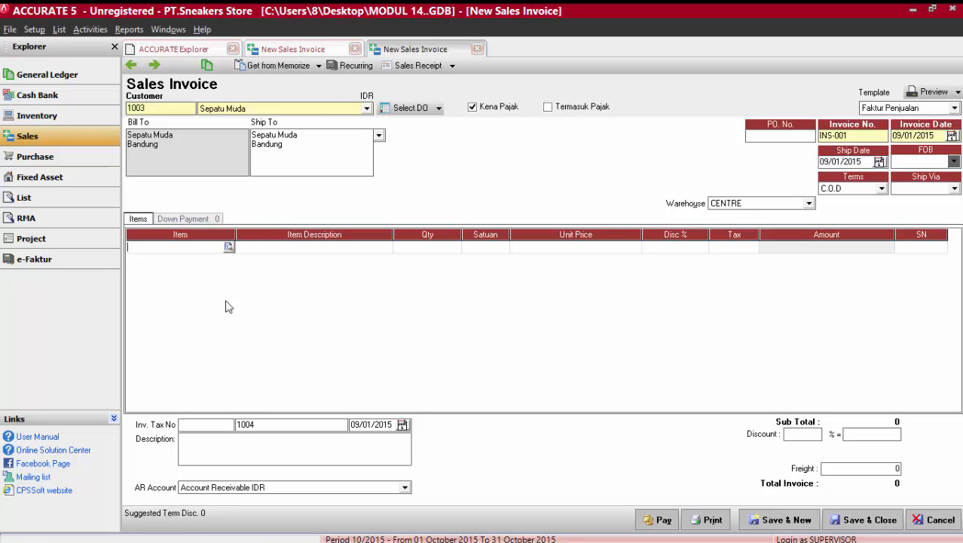
click(291, 532)
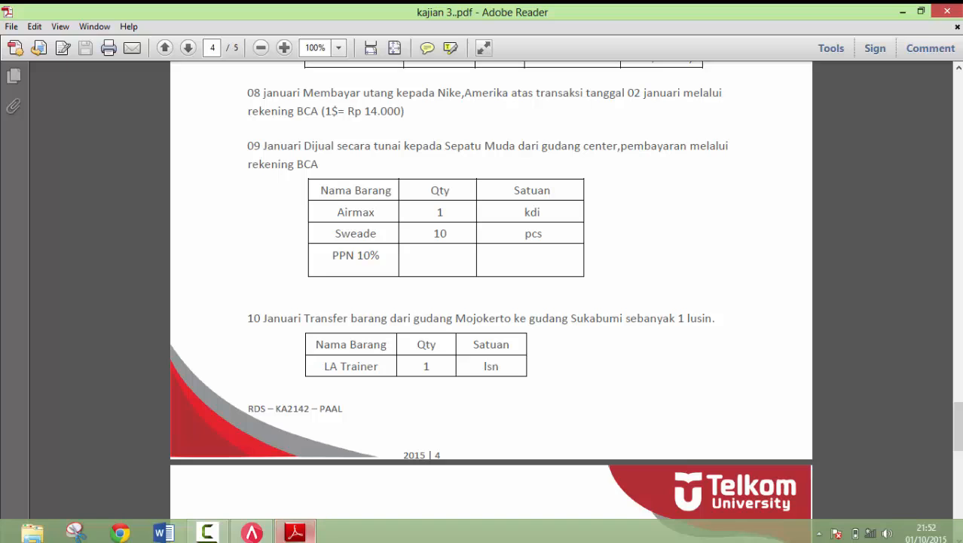
click(266, 533)
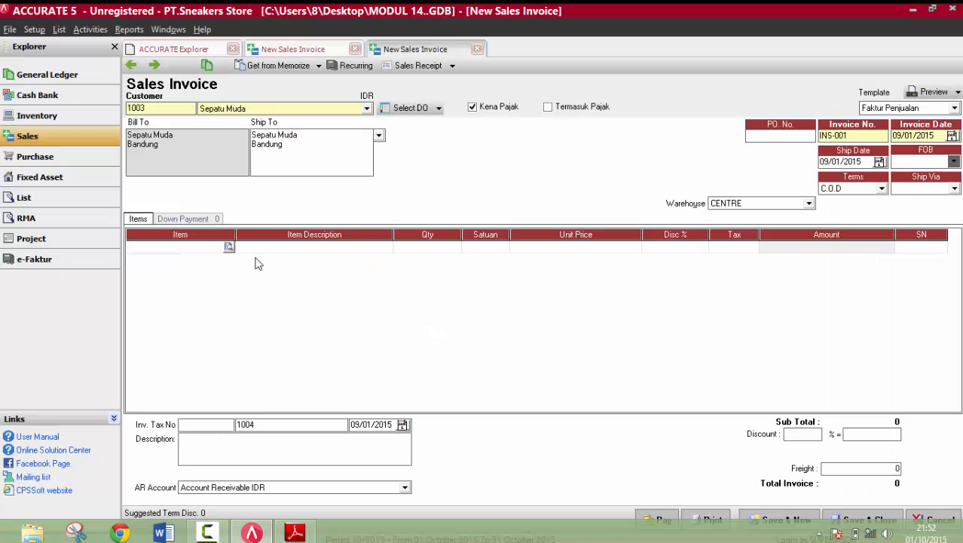
click(229, 246)
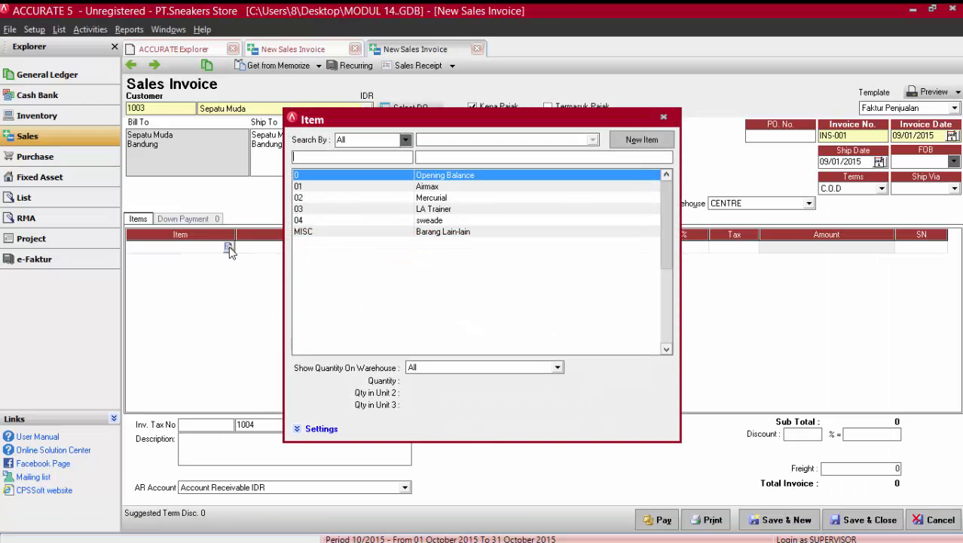
double_click(433, 187)
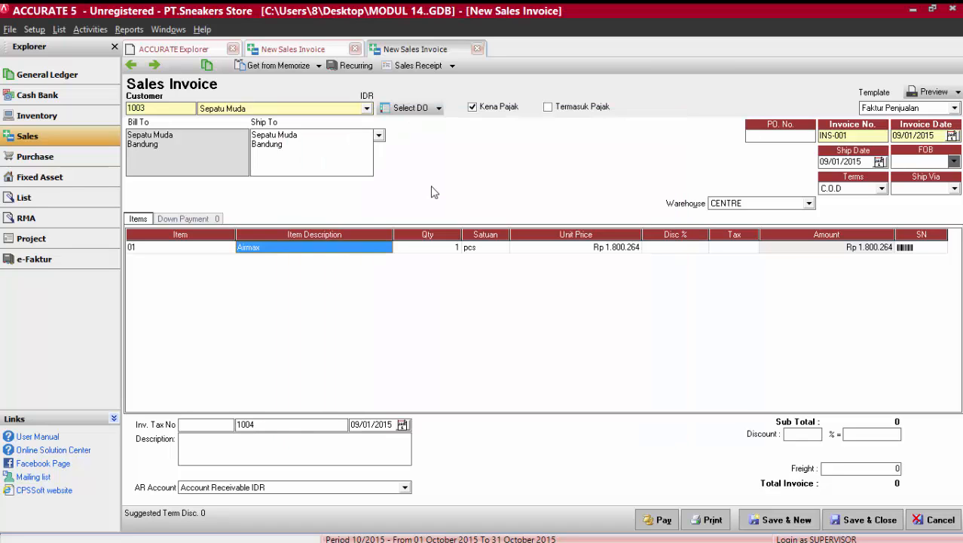
click(445, 250)
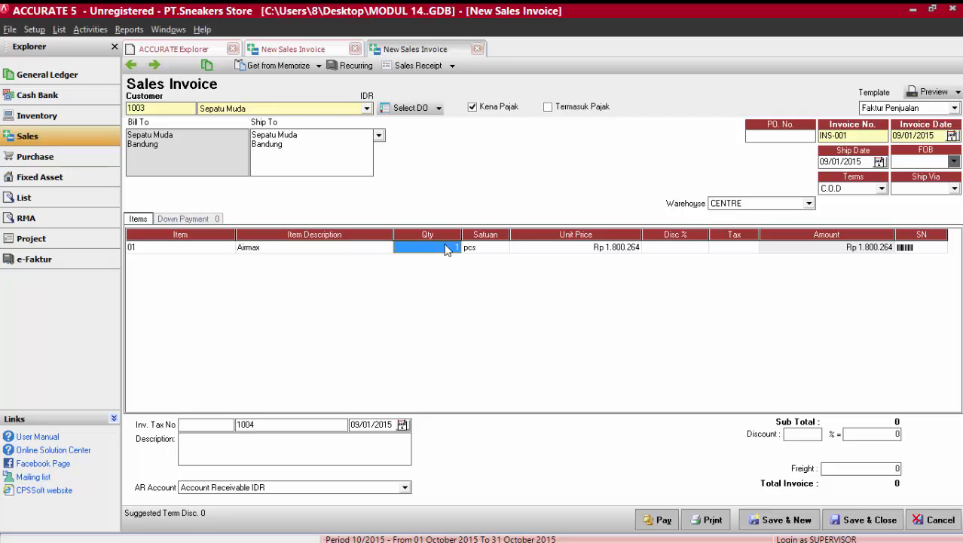
click(477, 249)
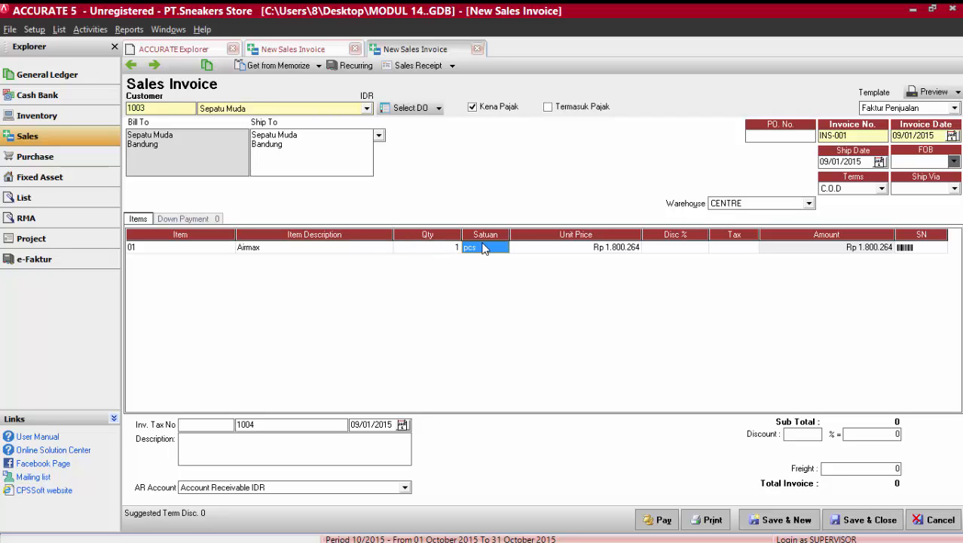
click(482, 248)
click(502, 248)
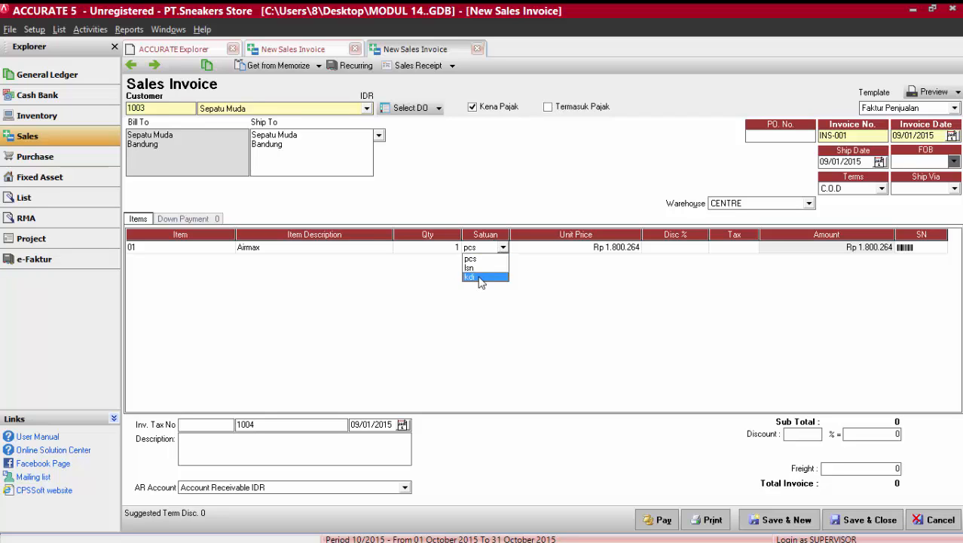
click(483, 276)
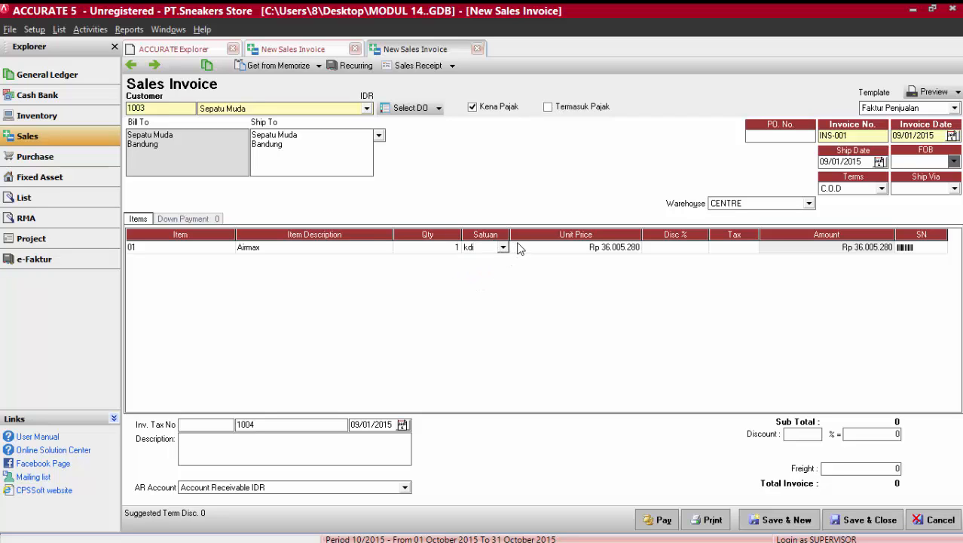
Apply tax code 1 to the Airmax line.
click(582, 251)
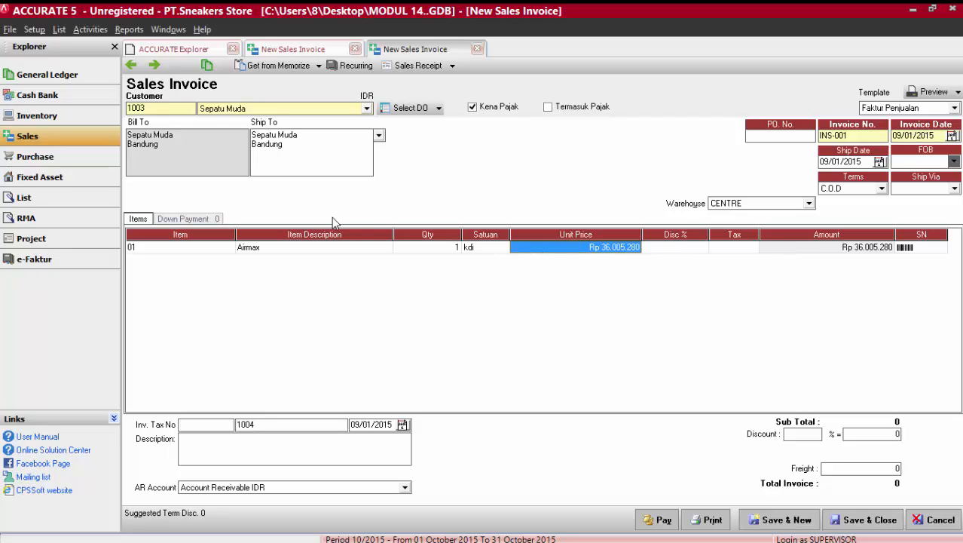
click(725, 247)
text(1)
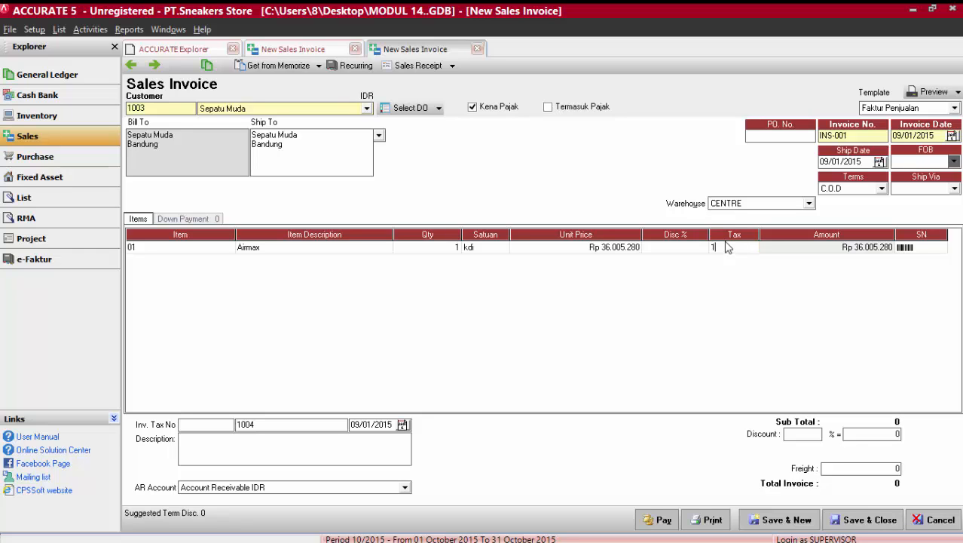
key(Return)
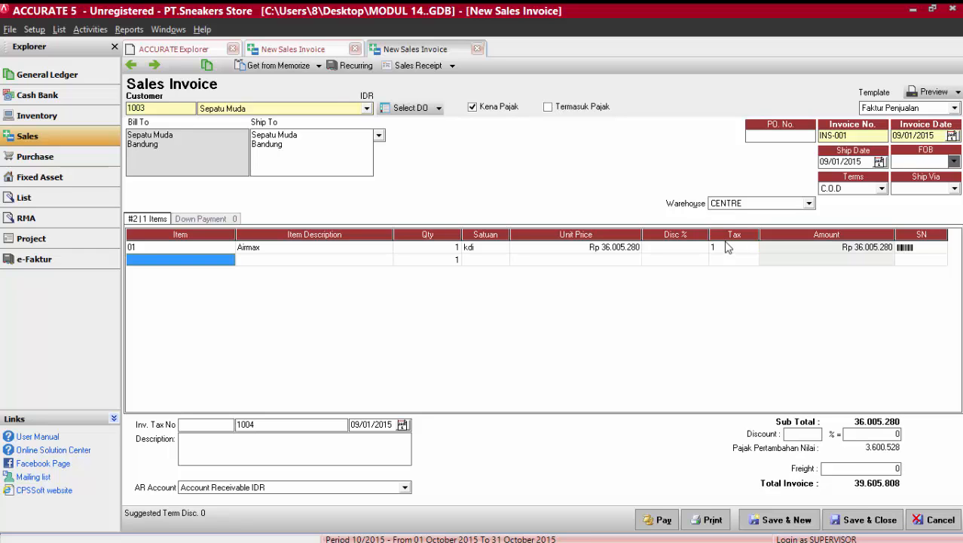
Add item 04 sweade as the second invoice line with a quantity of 10 pcs.
click(222, 261)
click(229, 260)
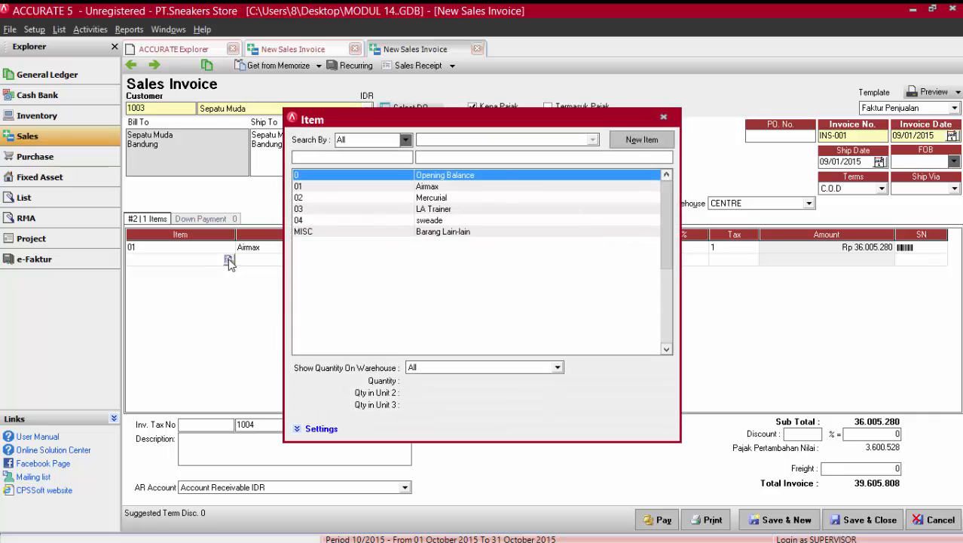
click(428, 220)
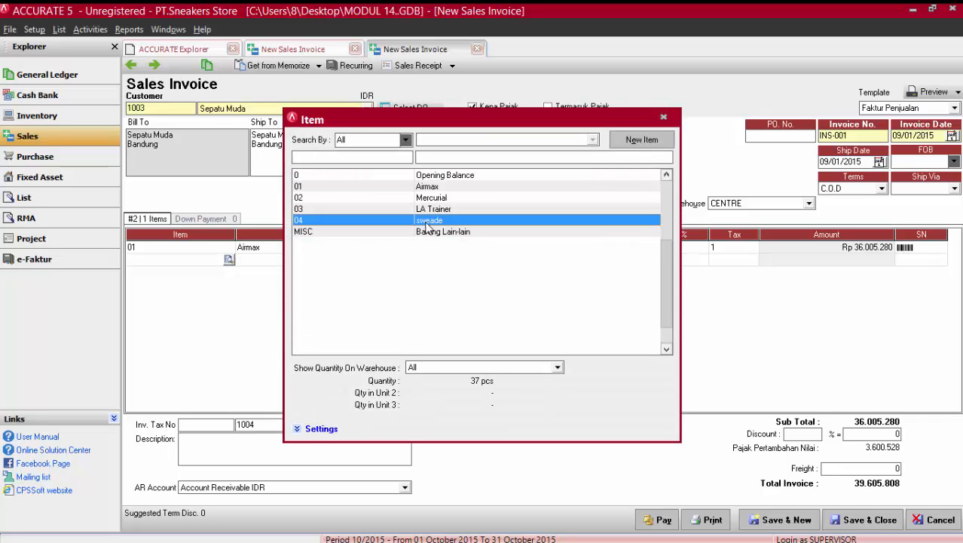
double_click(428, 220)
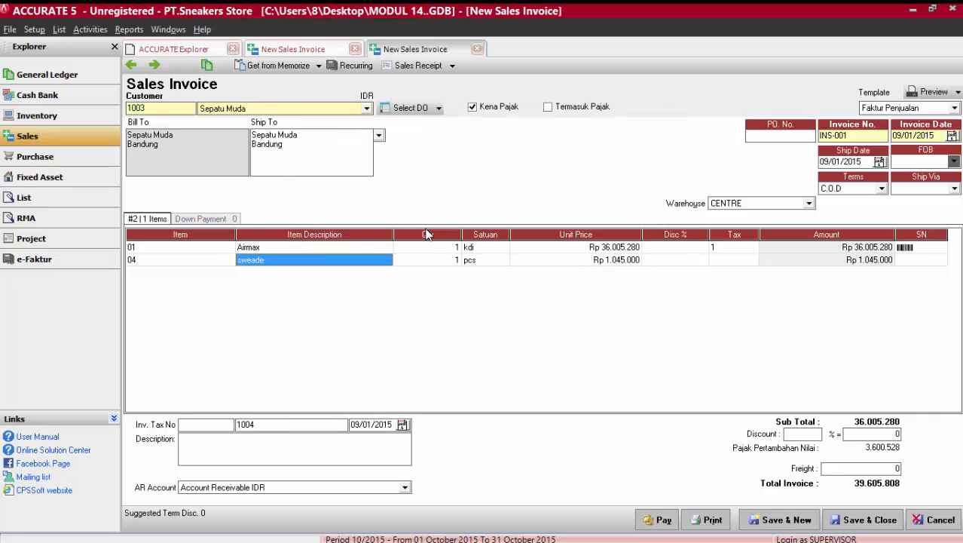
click(443, 265)
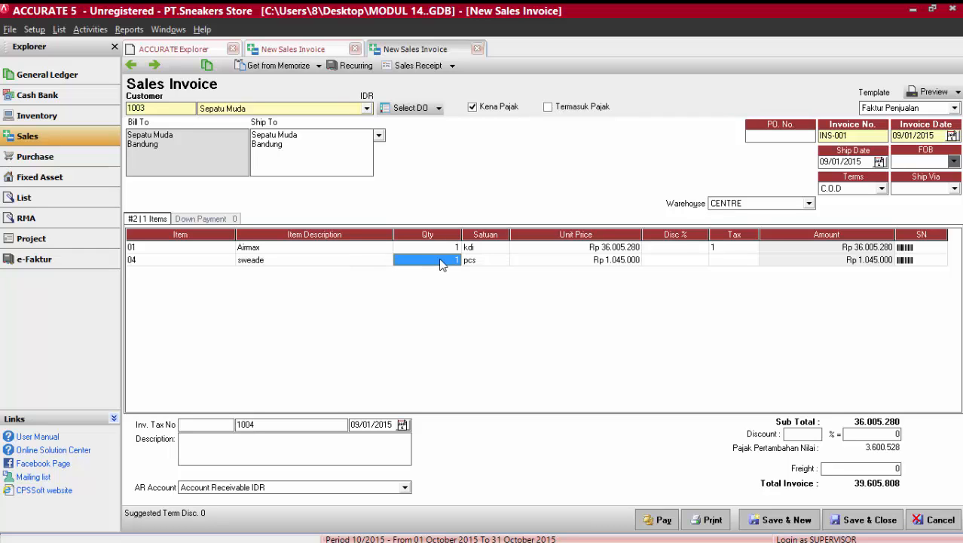
text(10)
Apply tax code 1 to the sweade line.
click(735, 264)
text(1)
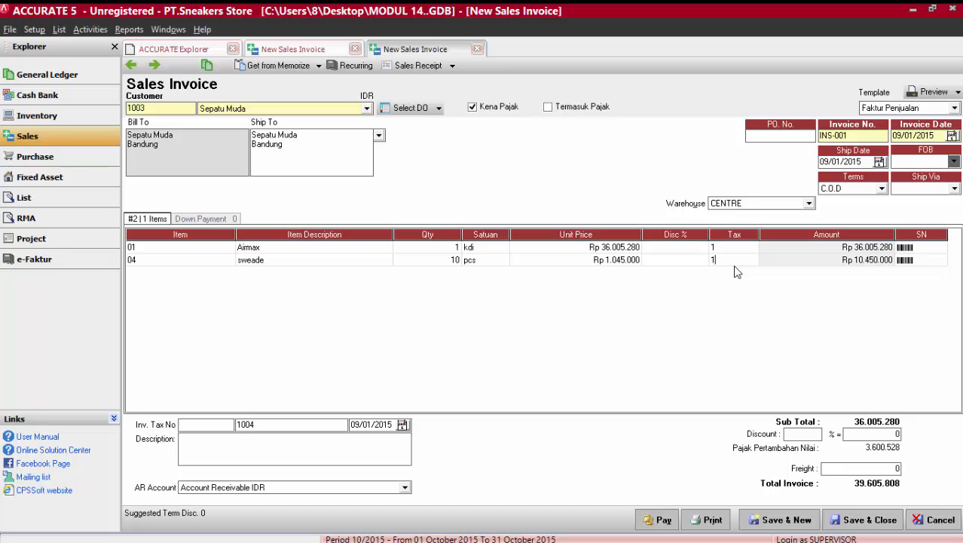
key(Tab)
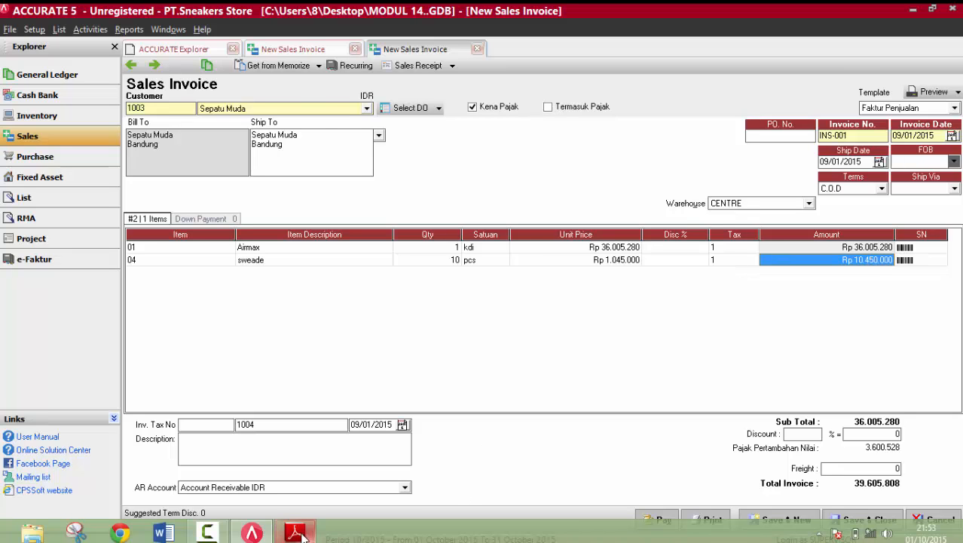
Check the payment terms in kajian 3..pdf in Adobe Reader and create a sales receipt from the Sepatu Muda invoice in ACCURATE 5.
click(296, 533)
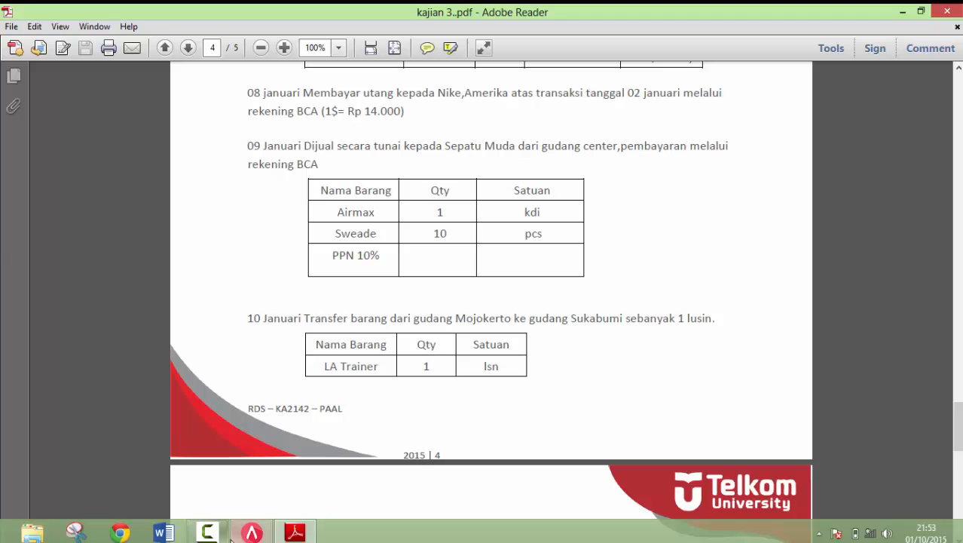
click(250, 534)
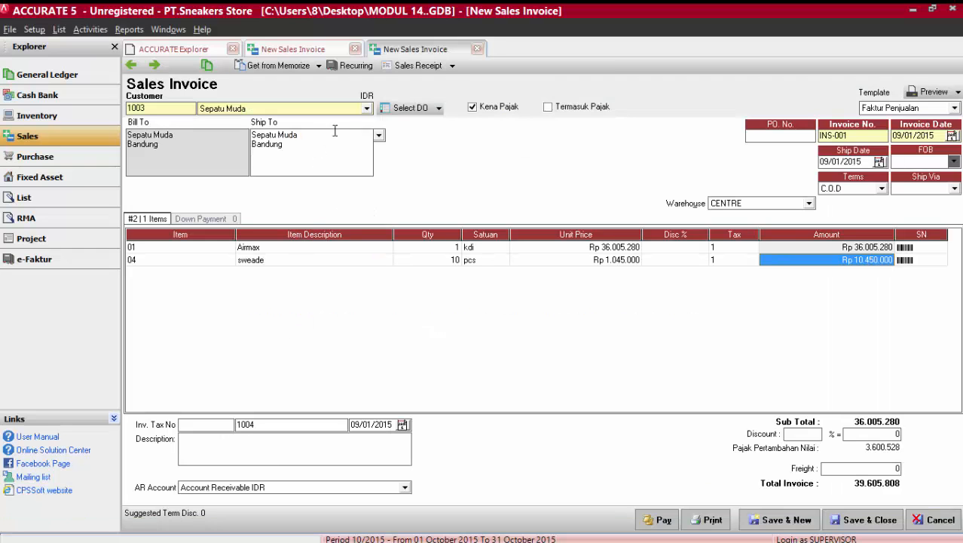
click(409, 67)
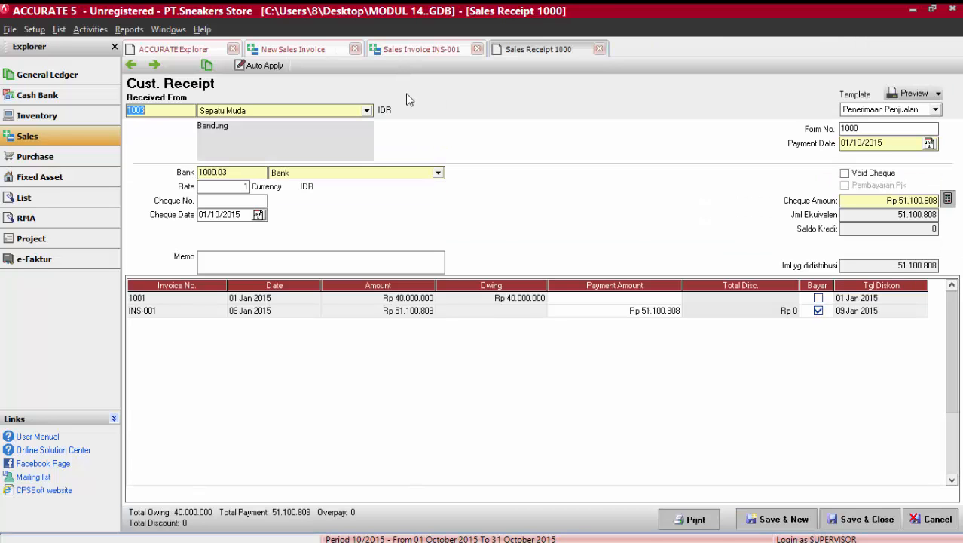
Set the receipt's bank to Kas di BCA and enter 006 as the cheque number.
click(380, 175)
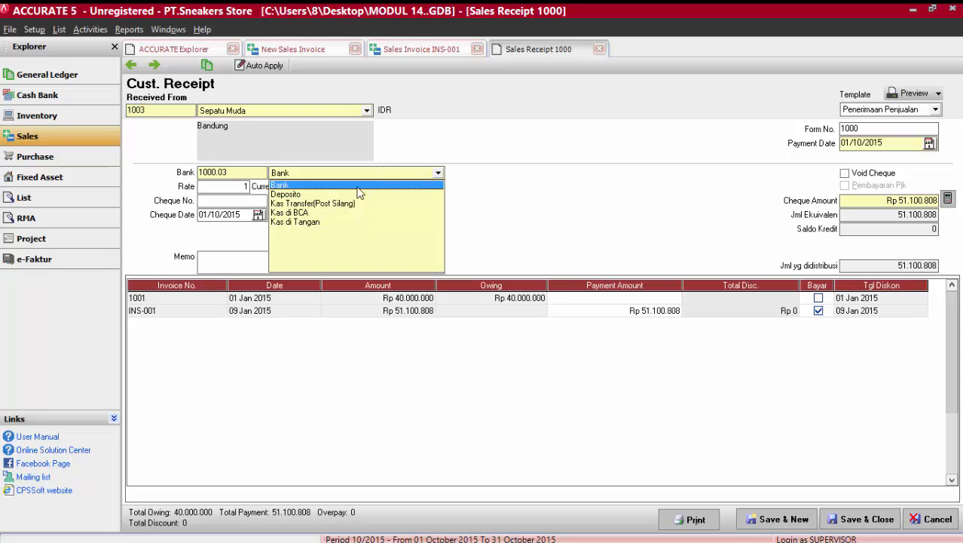
click(290, 213)
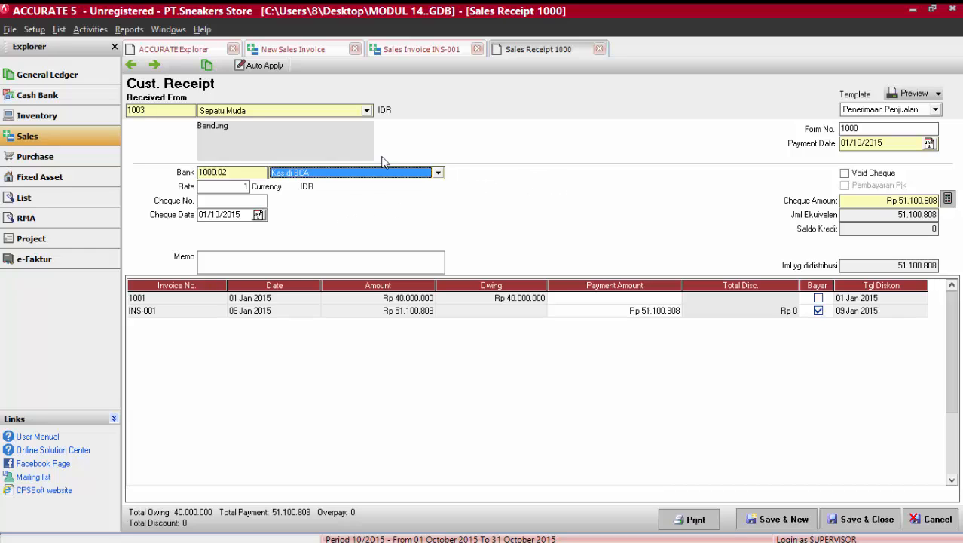
click(233, 201)
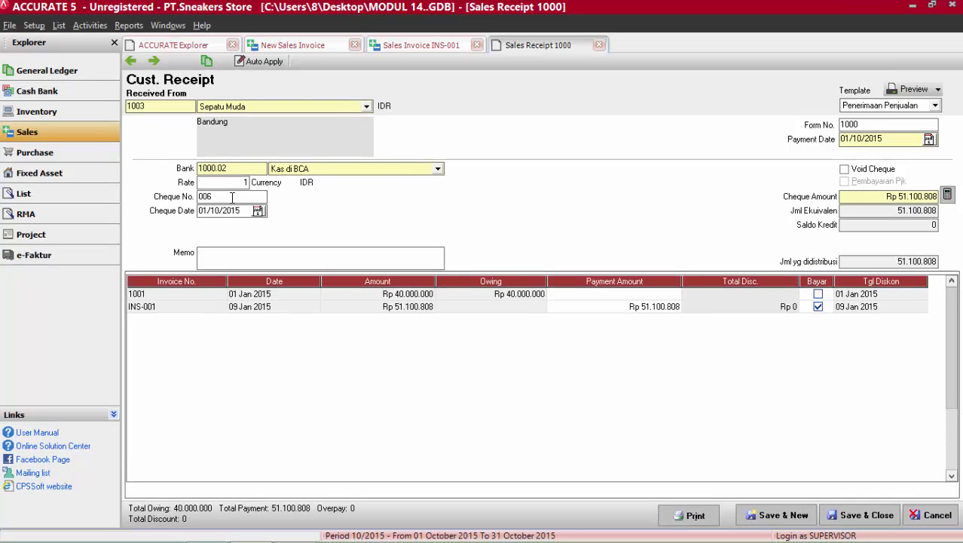
text(006)
key(Tab)
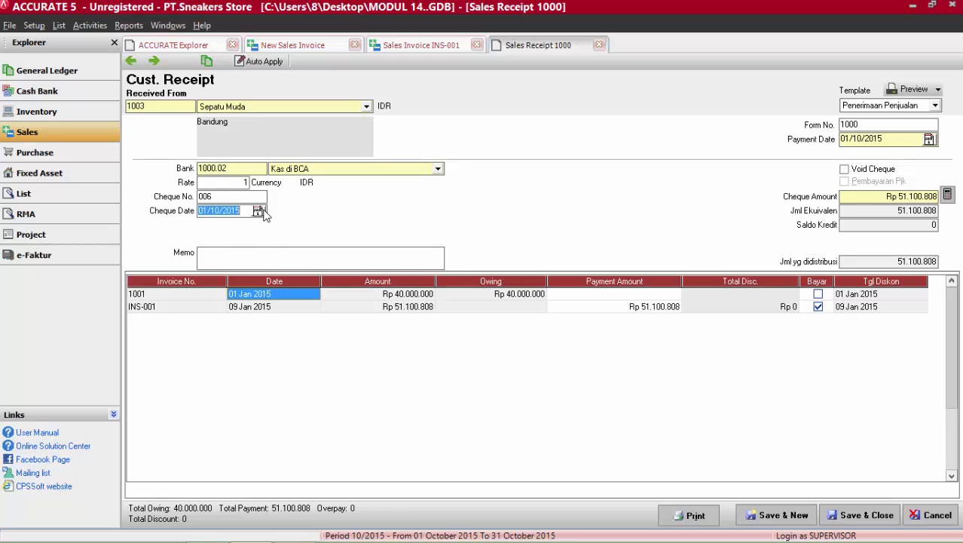
Set both the cheque date and the payment date of the receipt to 09/01/2015.
click(260, 212)
drag(224, 226, 227, 240)
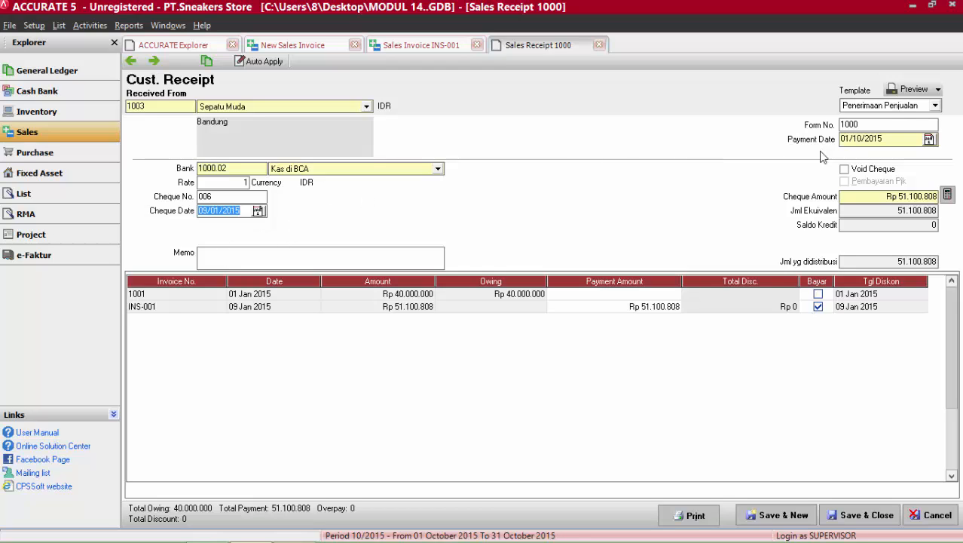
click(930, 138)
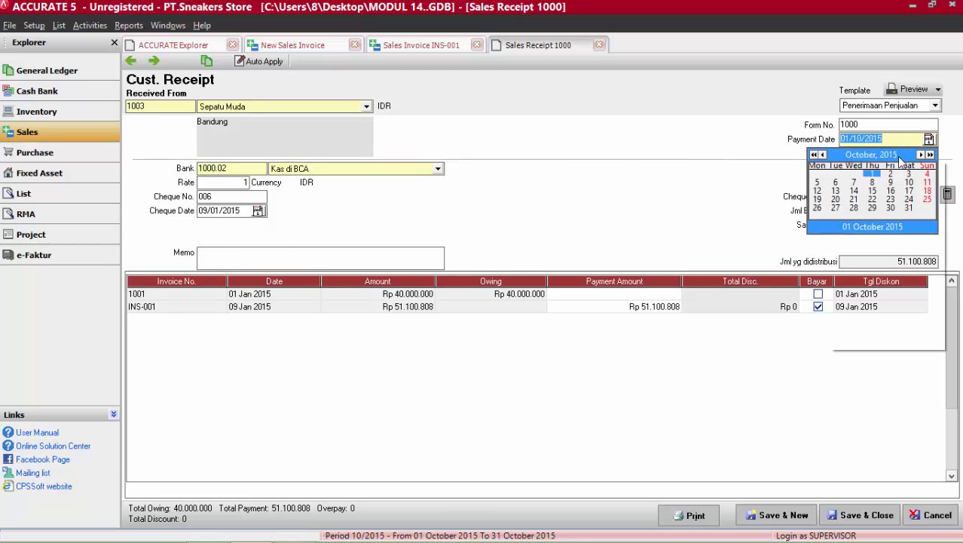
click(901, 156)
click(897, 168)
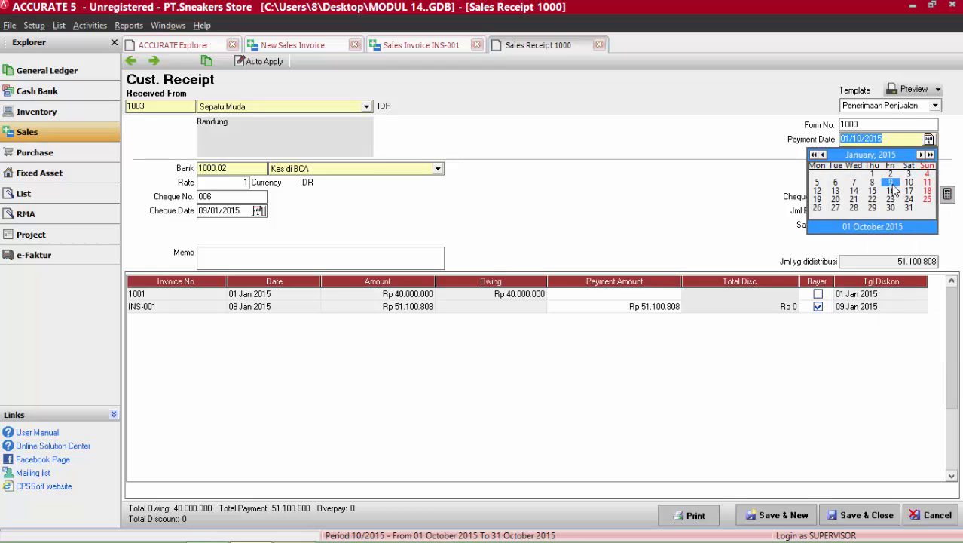
click(891, 182)
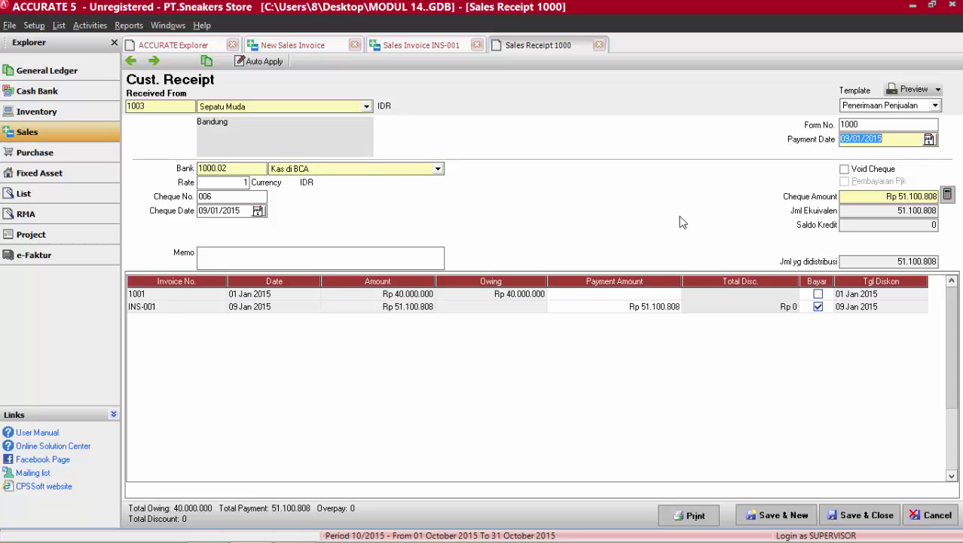
click(676, 307)
click(676, 306)
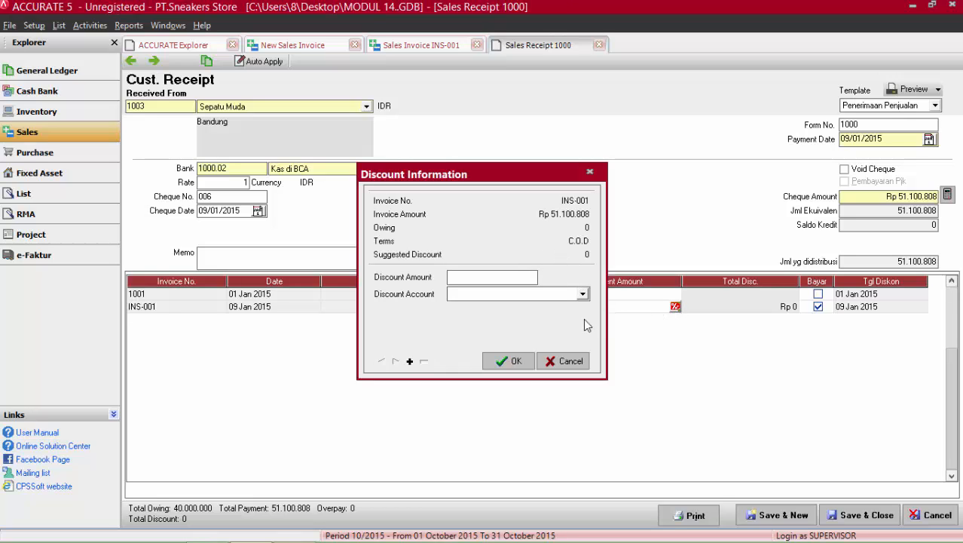
click(570, 361)
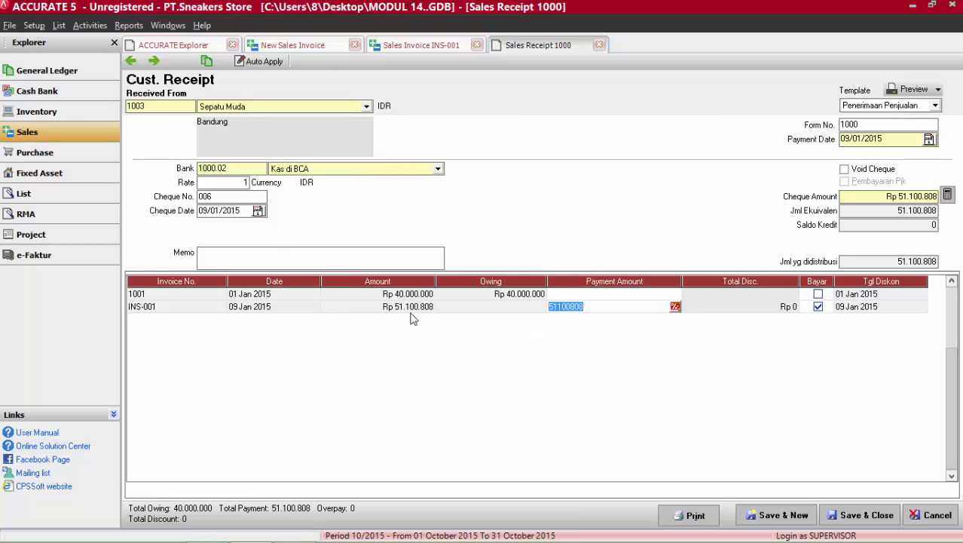
Enter the memo "Penerimaan Atas penjualan", then save and close both the receipt and the sales invoice INS-001.
click(257, 254)
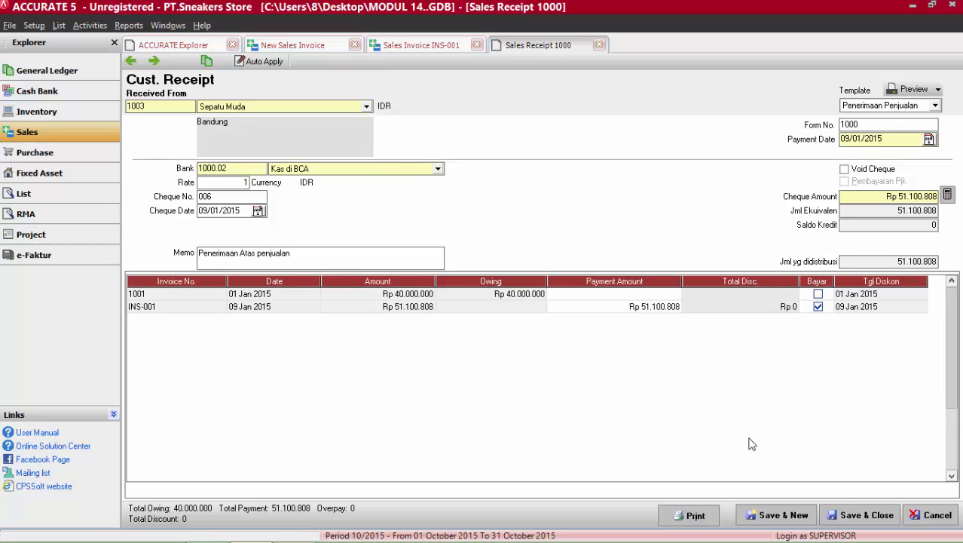
click(859, 512)
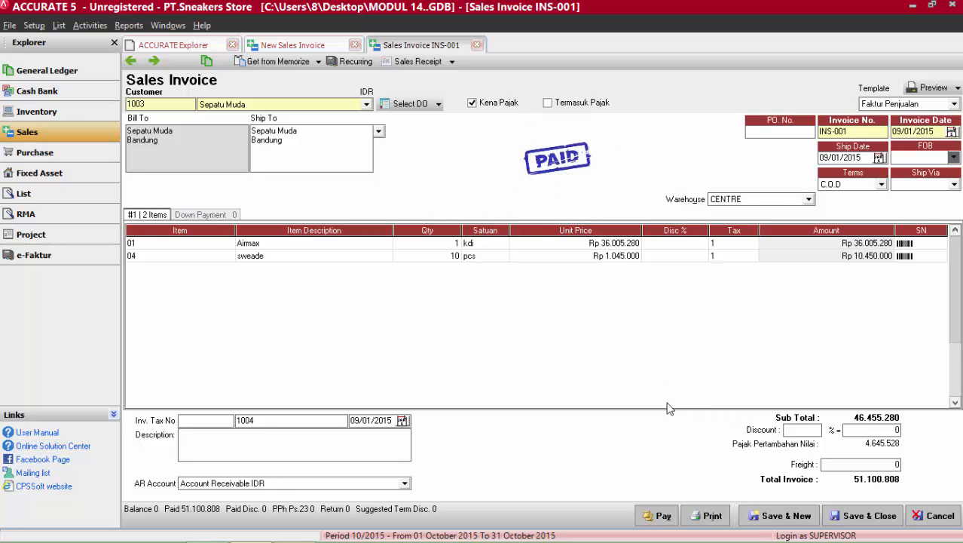
click(839, 518)
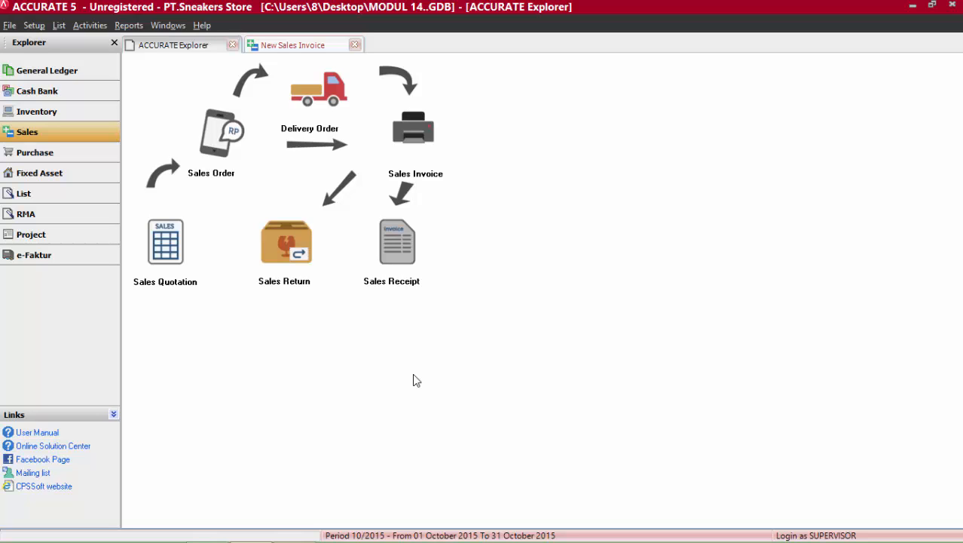
Check the 10 January transaction in kajian 3..pdf in Adobe Reader and start a new item transfer in ACCURATE 5.
click(294, 529)
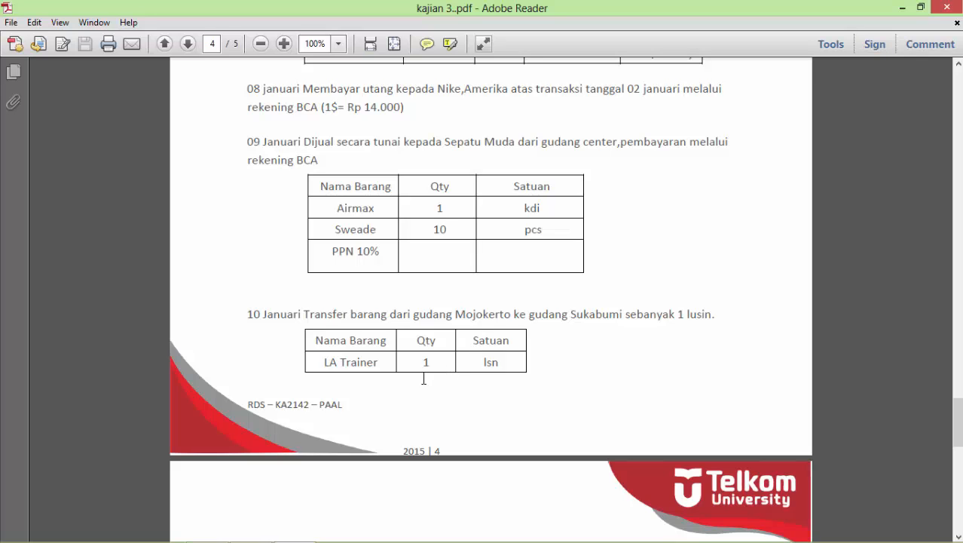
mouse_move(305, 537)
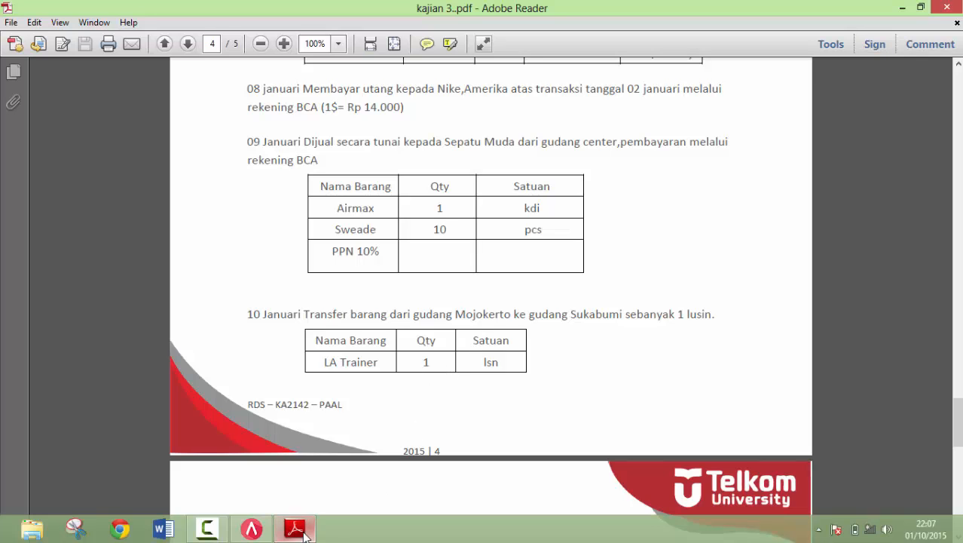
click(252, 529)
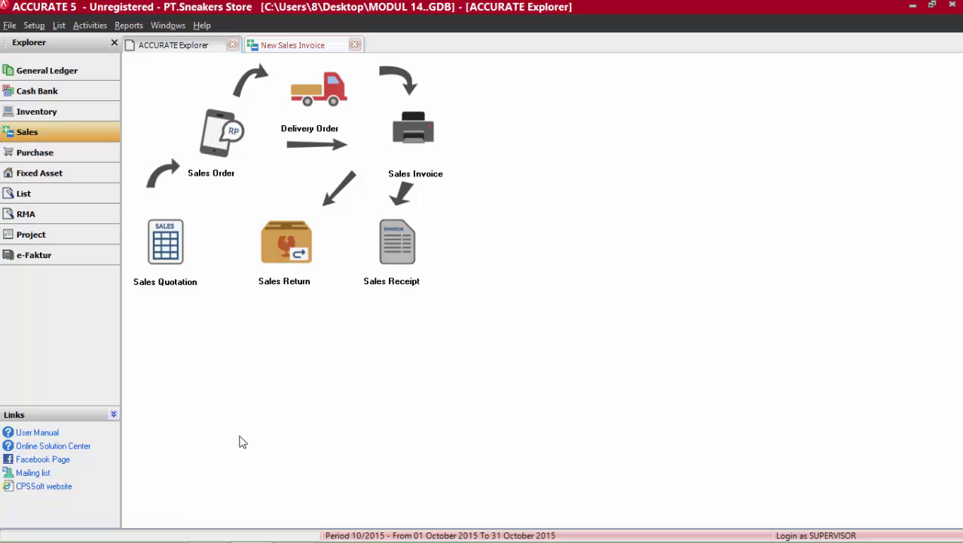
click(96, 113)
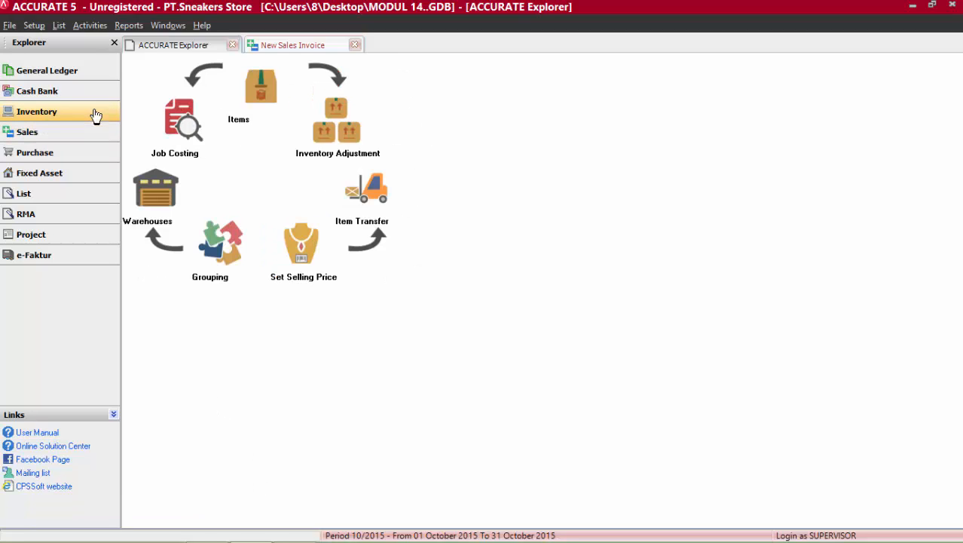
click(366, 201)
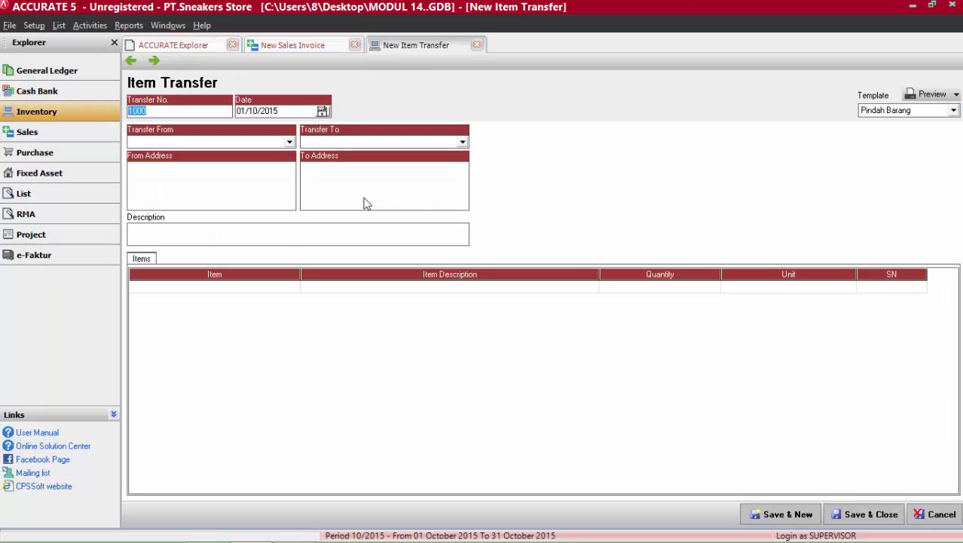
Date the item transfer 10/01/2015 and set it from the Mojekerto warehouse to the Sukabumi warehouse.
click(322, 110)
click(285, 129)
click(285, 139)
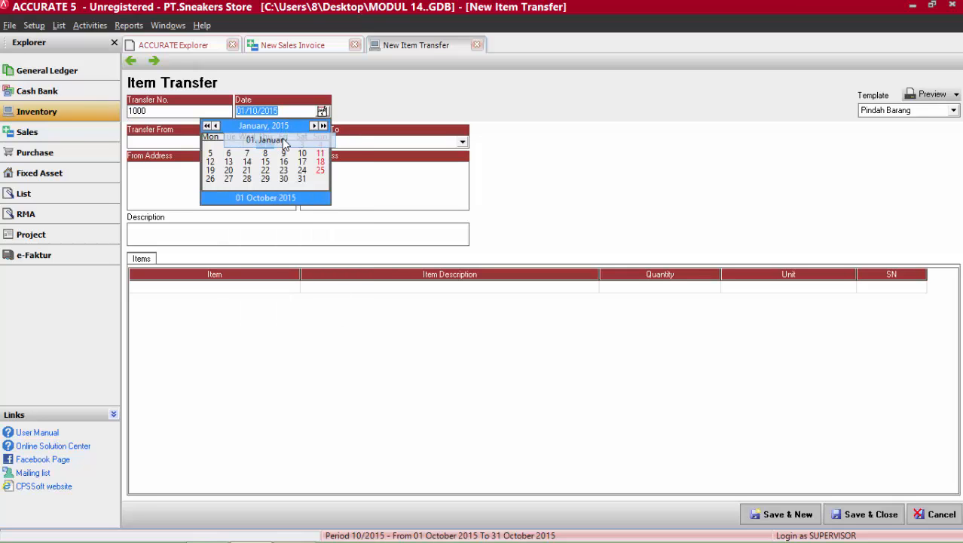
click(305, 158)
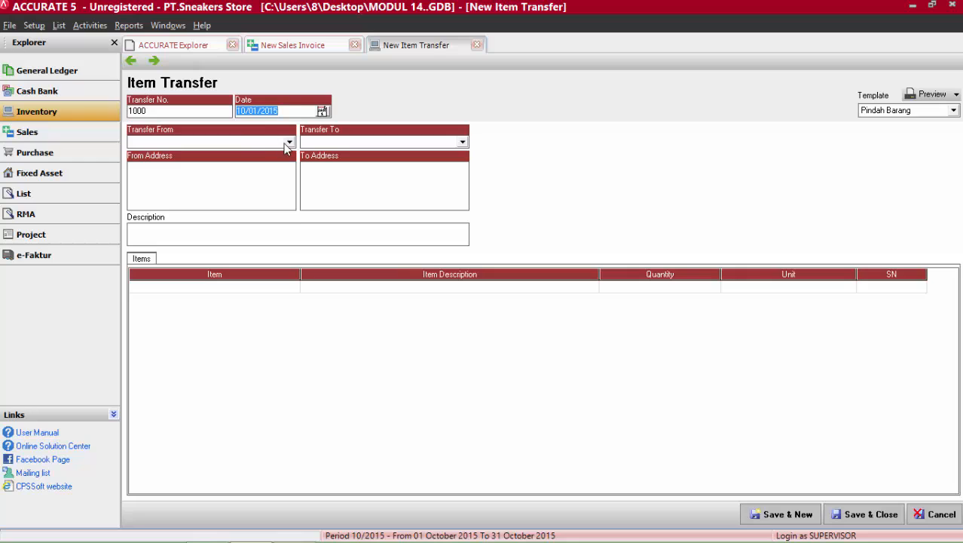
click(287, 142)
click(172, 162)
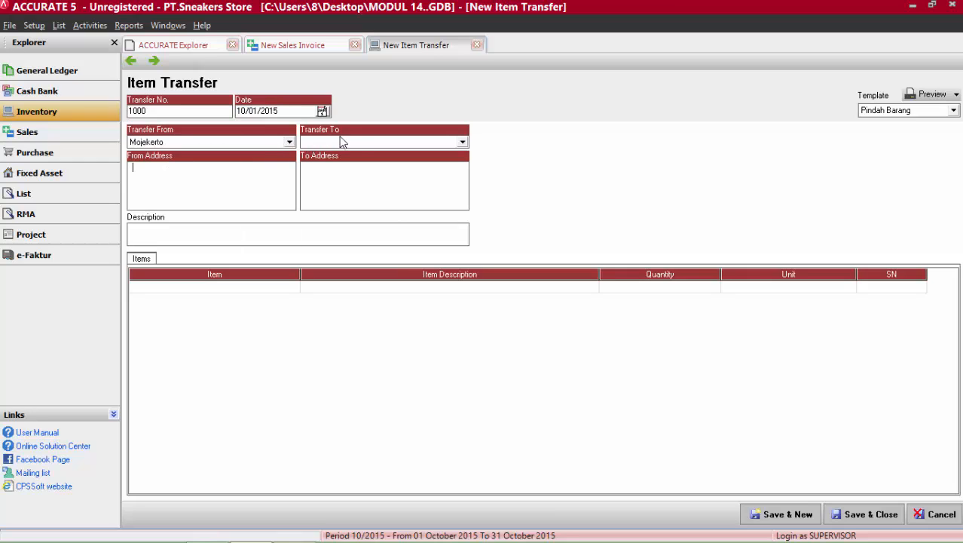
click(460, 142)
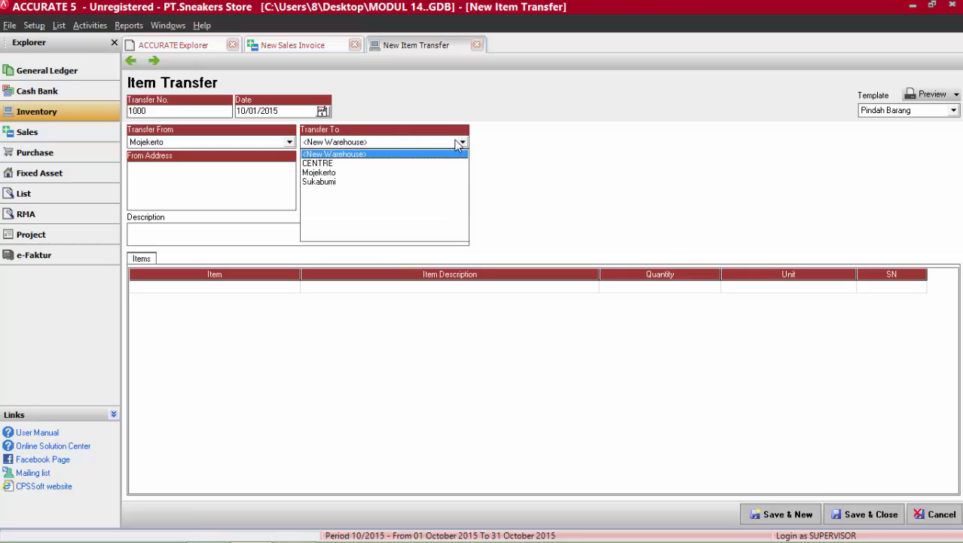
click(321, 182)
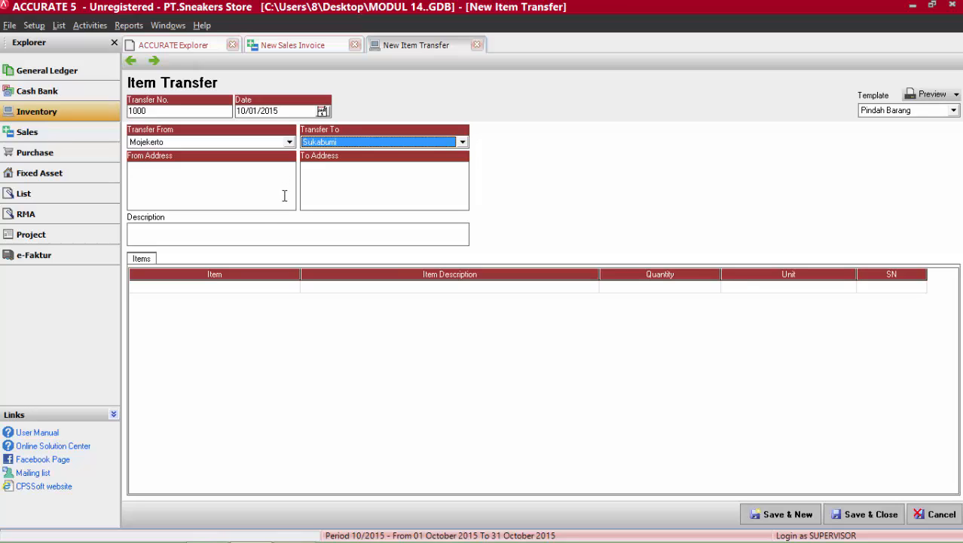
Describe the transfer as "Transfer Barang" and add item 03 LA Trainer as its first line.
click(257, 231)
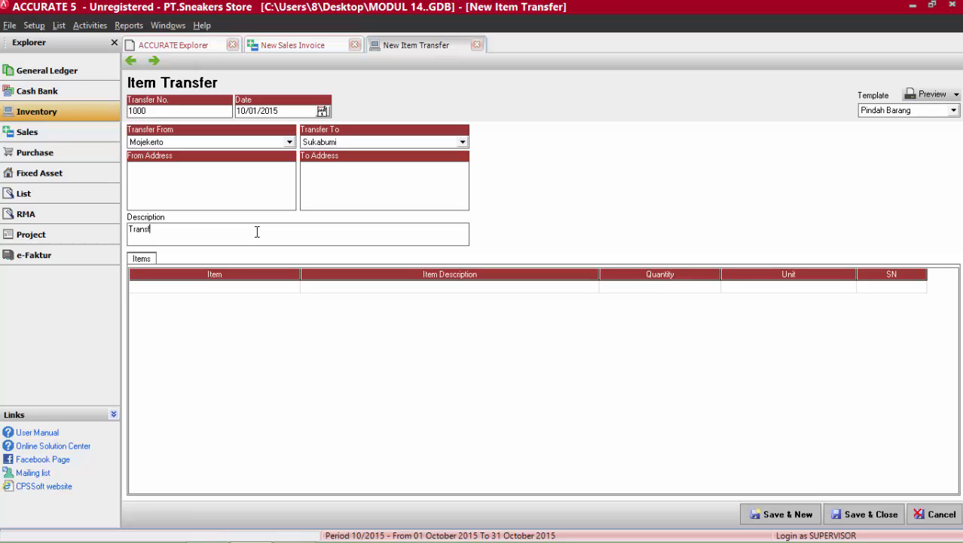
text(Transfer Barang)
click(257, 286)
click(294, 288)
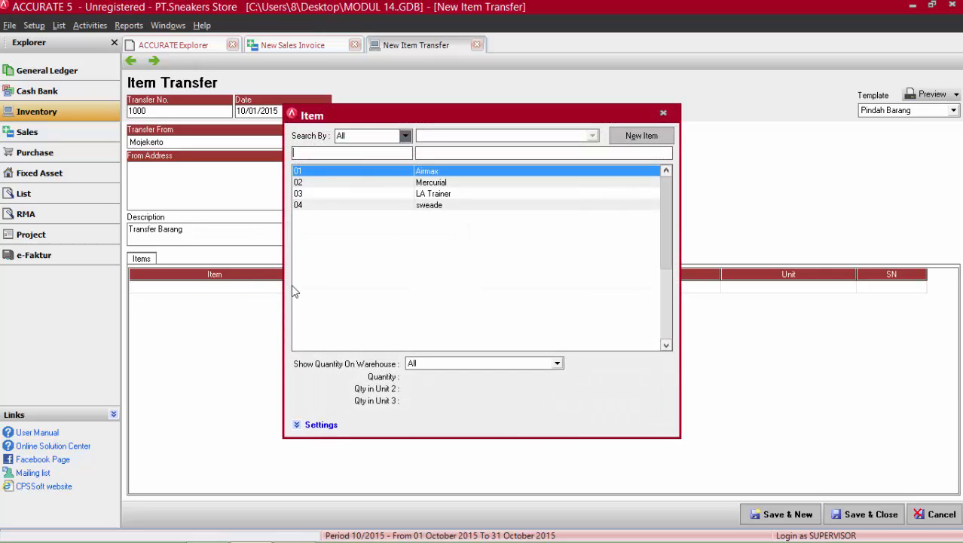
click(435, 195)
double_click(435, 195)
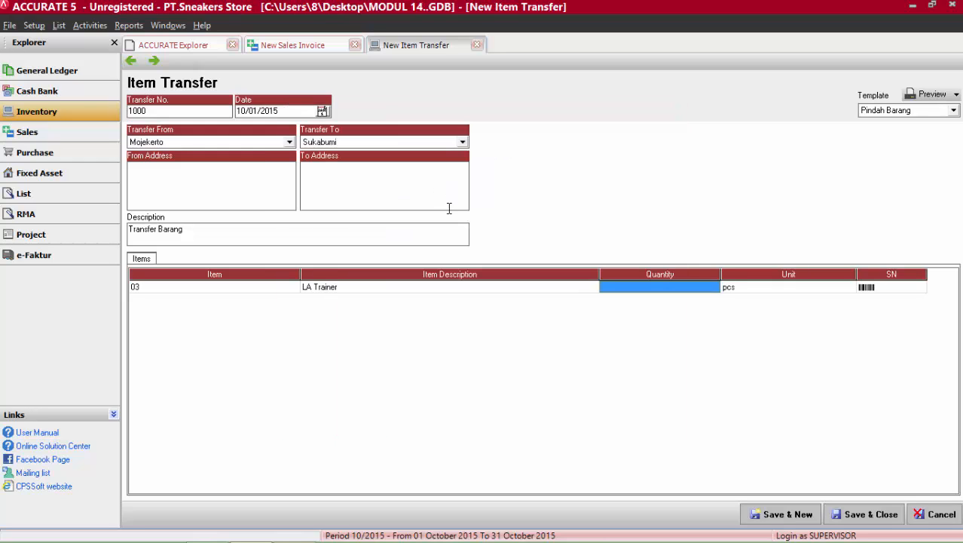
Set the LA Trainer quantity to 1, choose its unit as listed in the case document, and save and close the transfer.
click(632, 289)
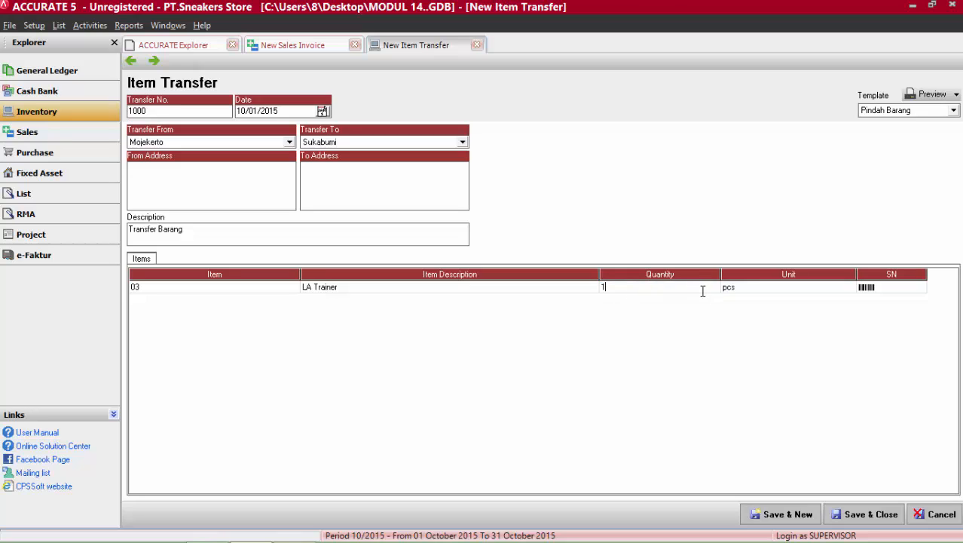
click(748, 294)
click(848, 288)
click(756, 315)
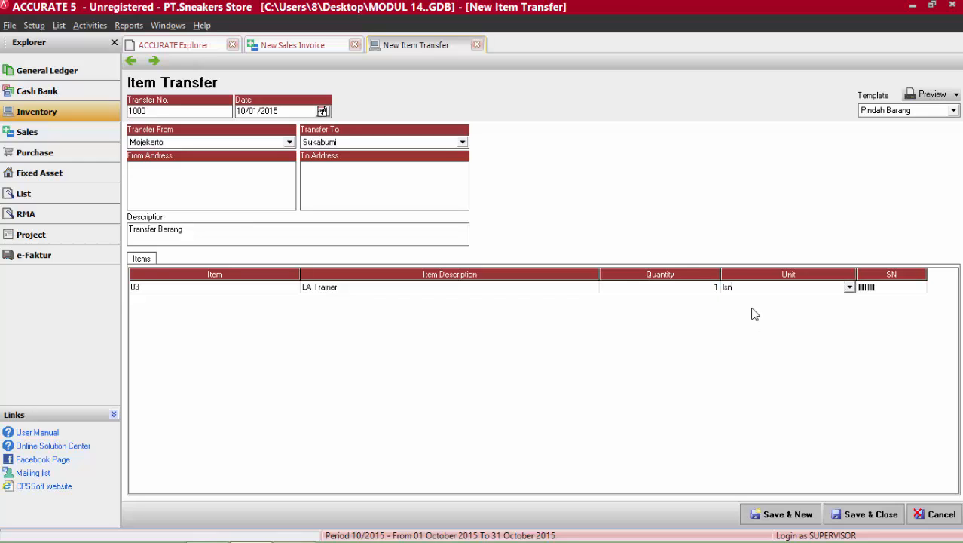
click(848, 510)
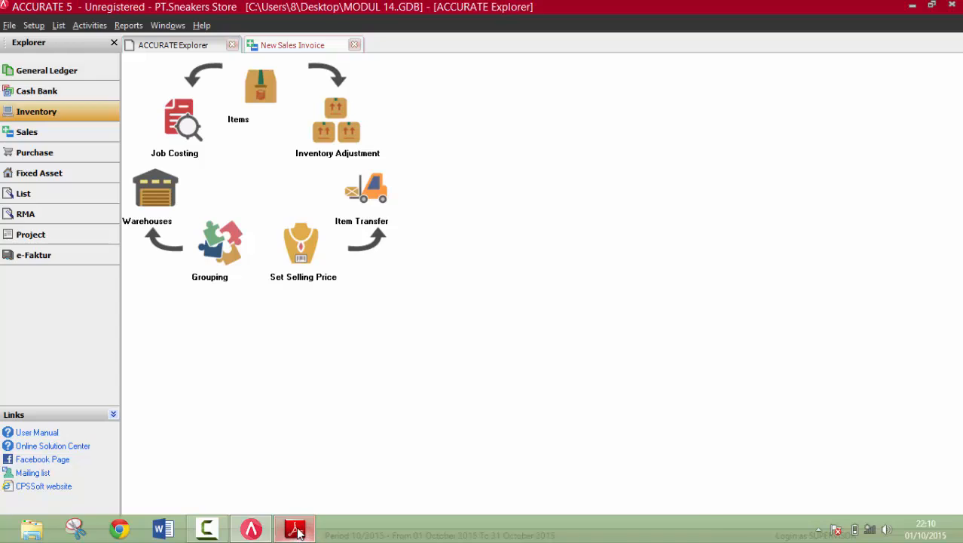
Check the 14 January sale on page 5 of kajian 3..pdf in Adobe Reader and start a new sales invoice in ACCURATE 5.
click(295, 527)
drag(958, 422, 958, 458)
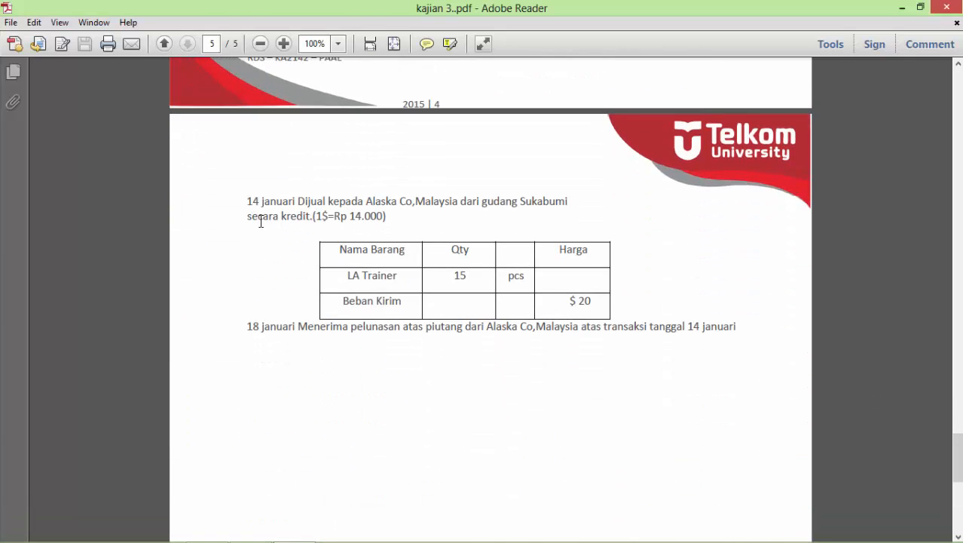
scroll(274, 255, down, 2)
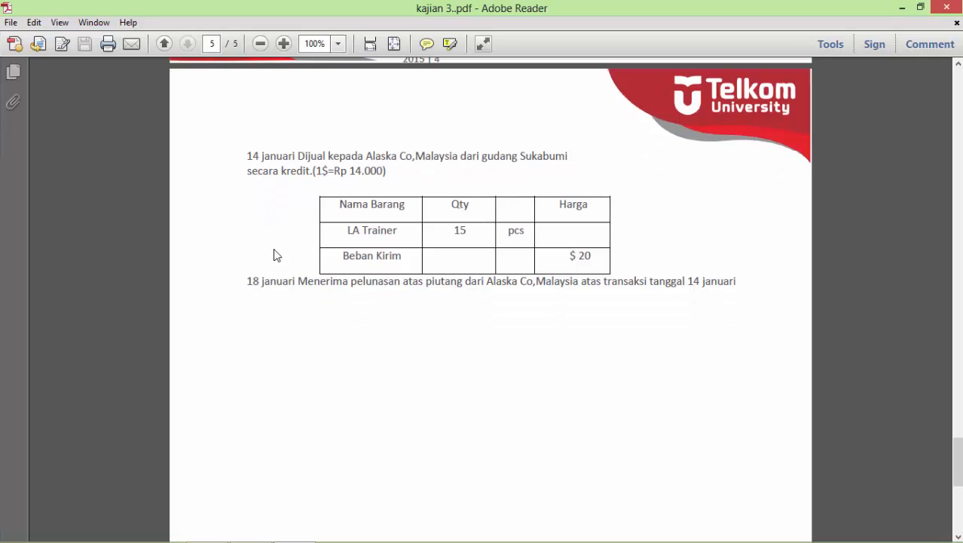
scroll(274, 255, down, 1)
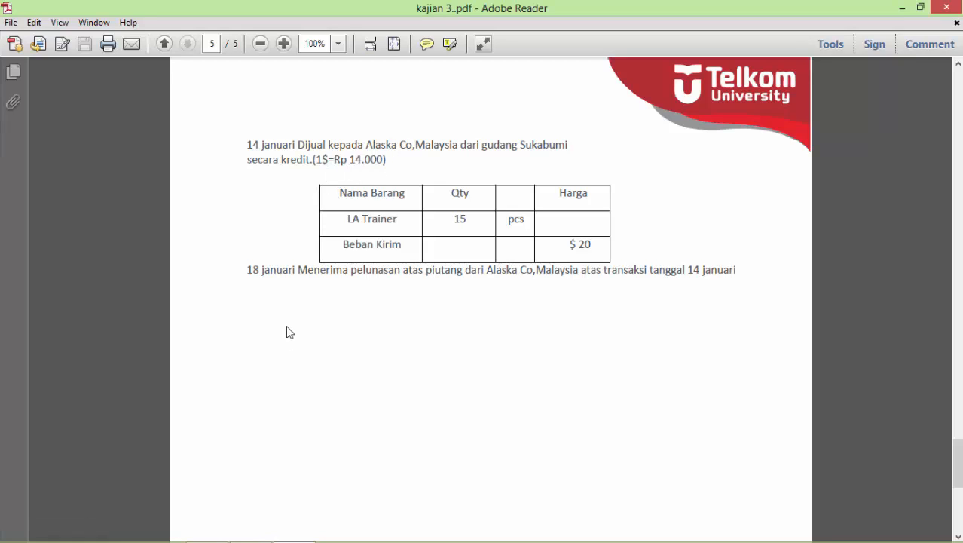
click(252, 530)
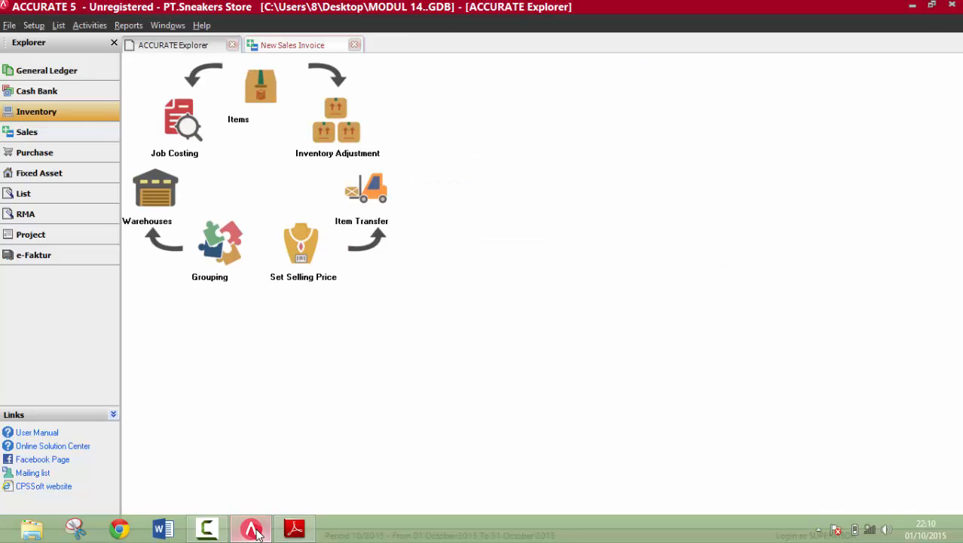
click(105, 135)
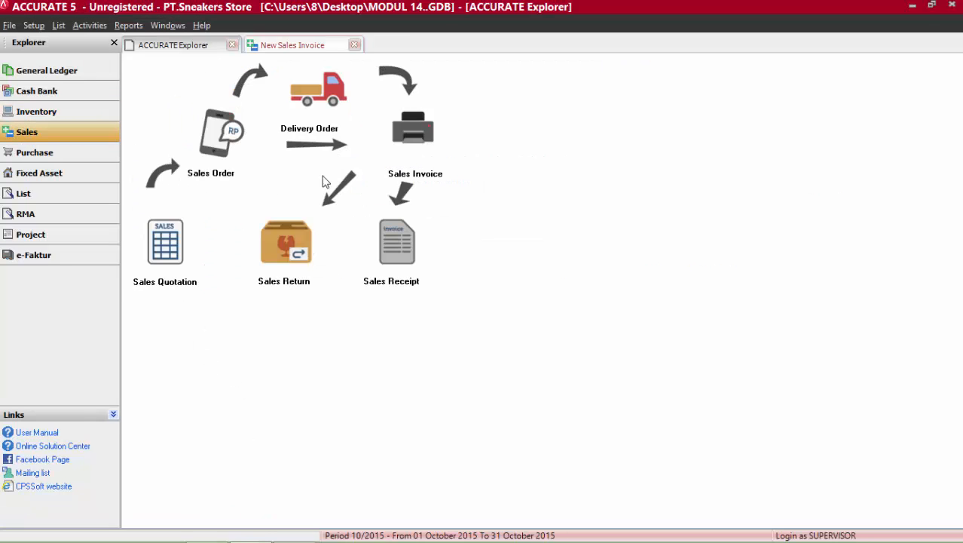
click(407, 159)
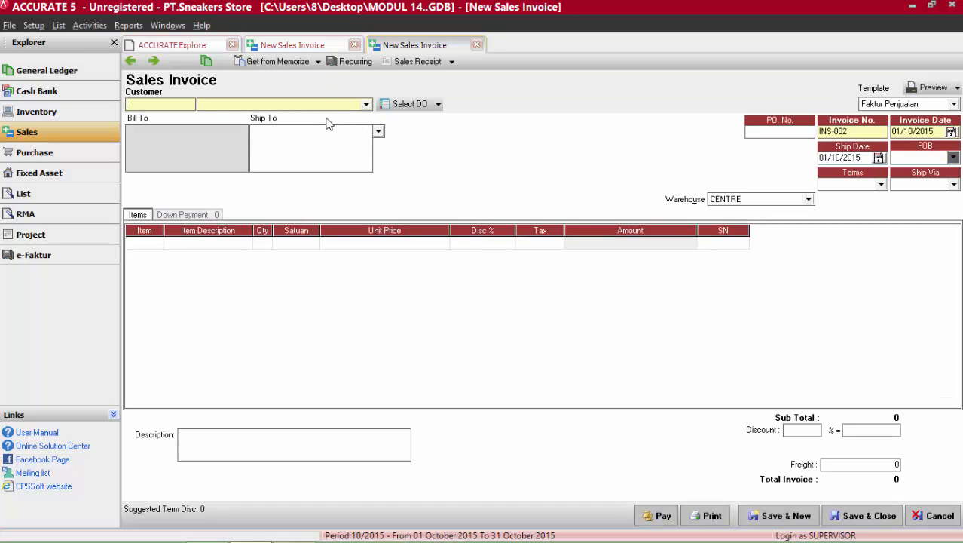
Select Alaska Co as the customer of the new sales invoice.
click(177, 104)
click(366, 106)
click(228, 135)
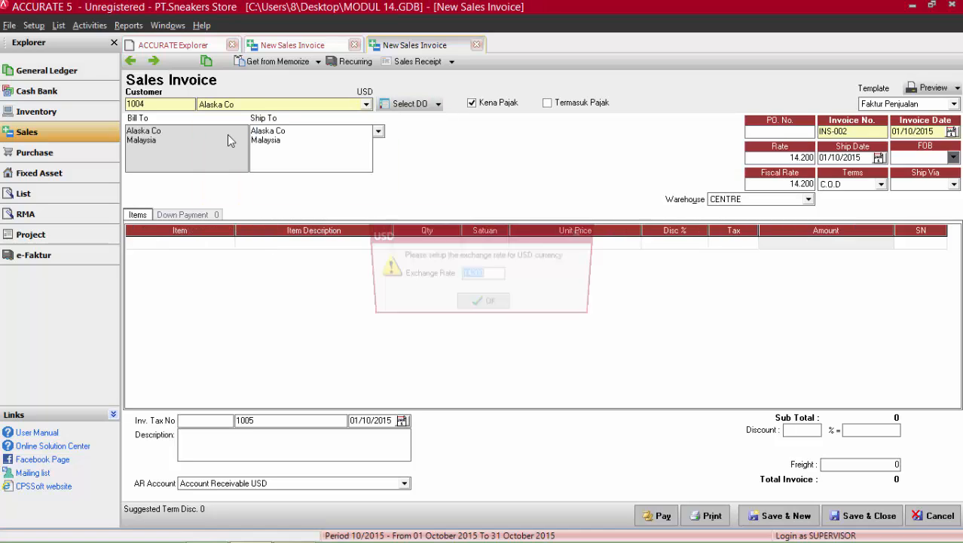
Set the USD exchange rate to 14000 and the Alaska Co invoice date to 14 January 2015.
click(492, 275)
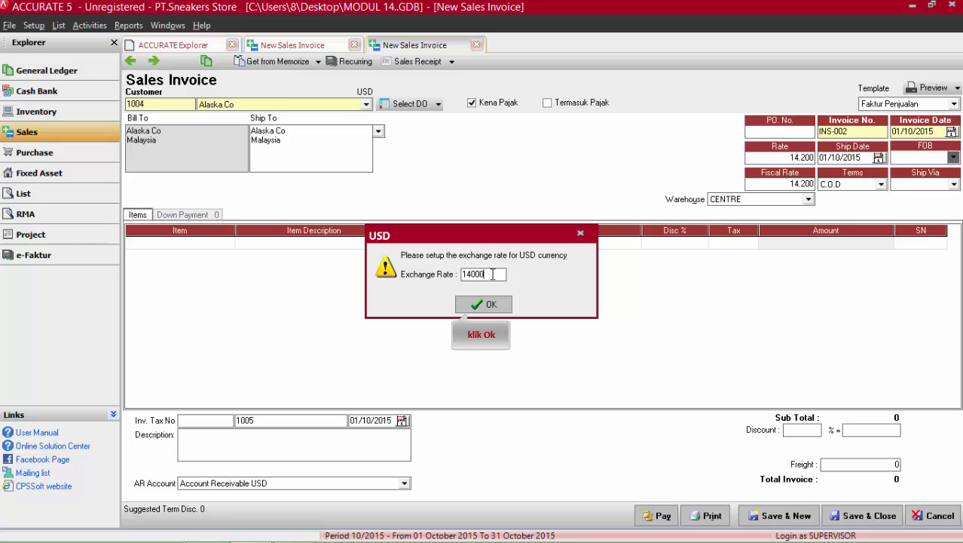
click(490, 304)
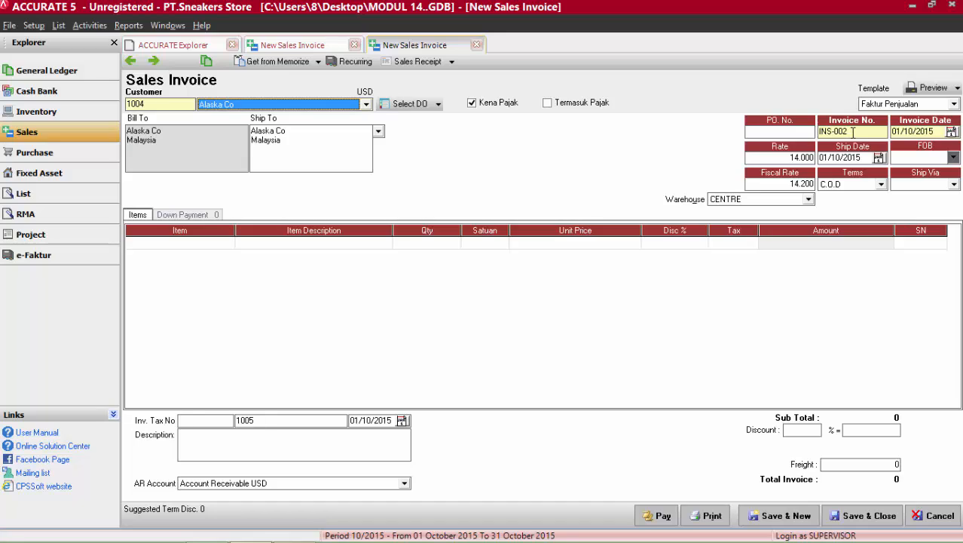
click(952, 132)
click(916, 148)
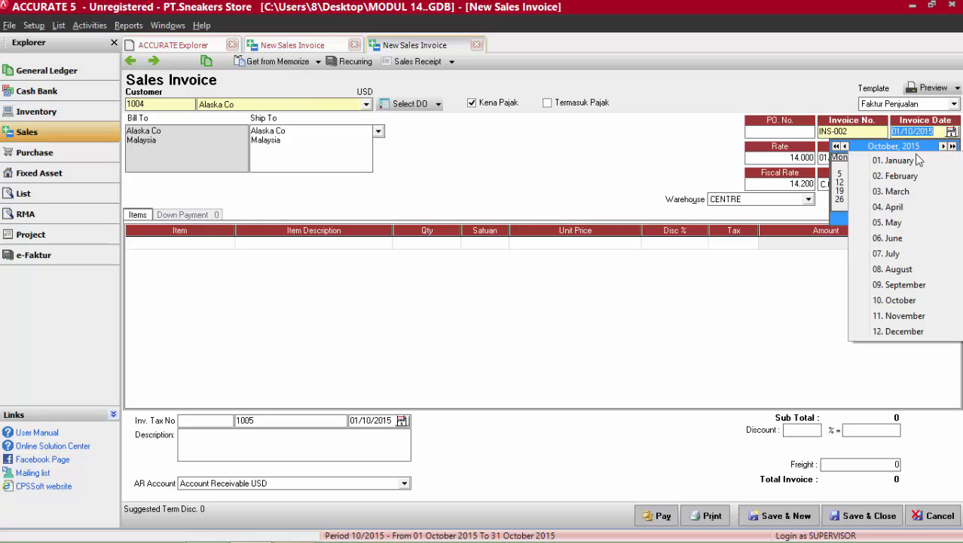
click(917, 158)
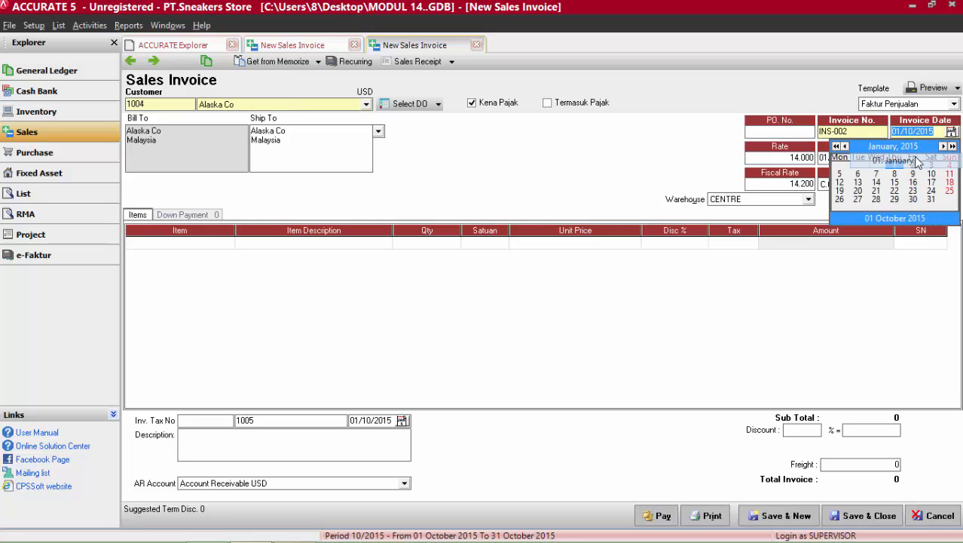
click(876, 182)
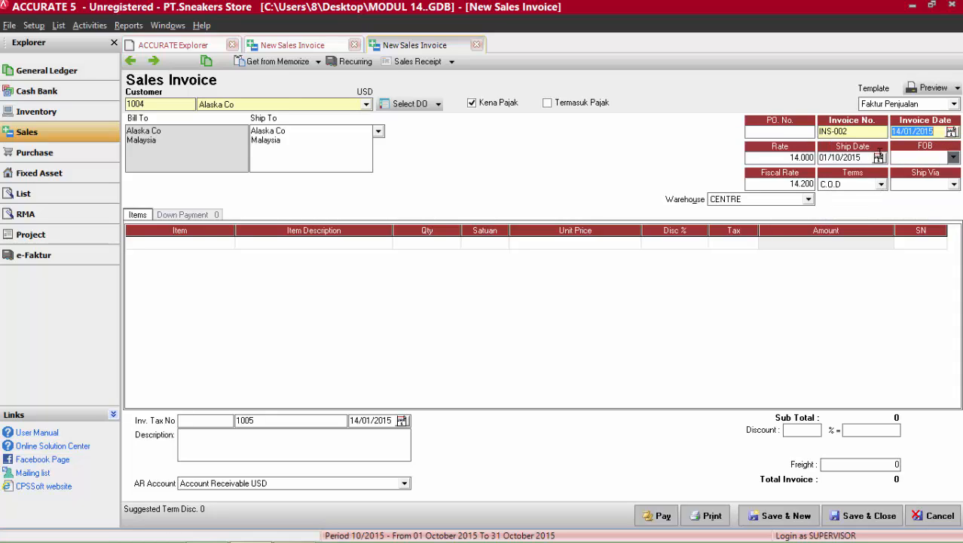
Set the invoice's ship date to 14 January 2015.
click(879, 158)
click(850, 171)
click(850, 189)
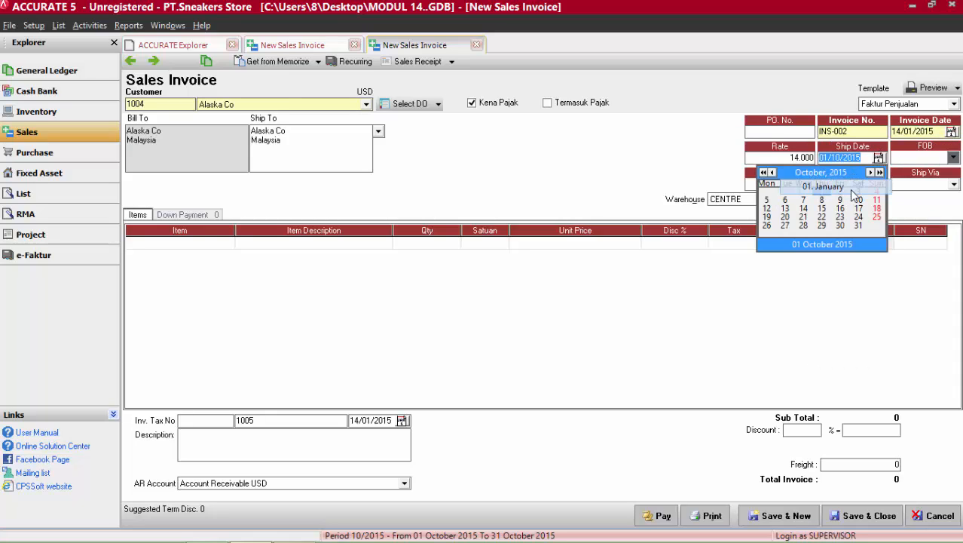
click(805, 209)
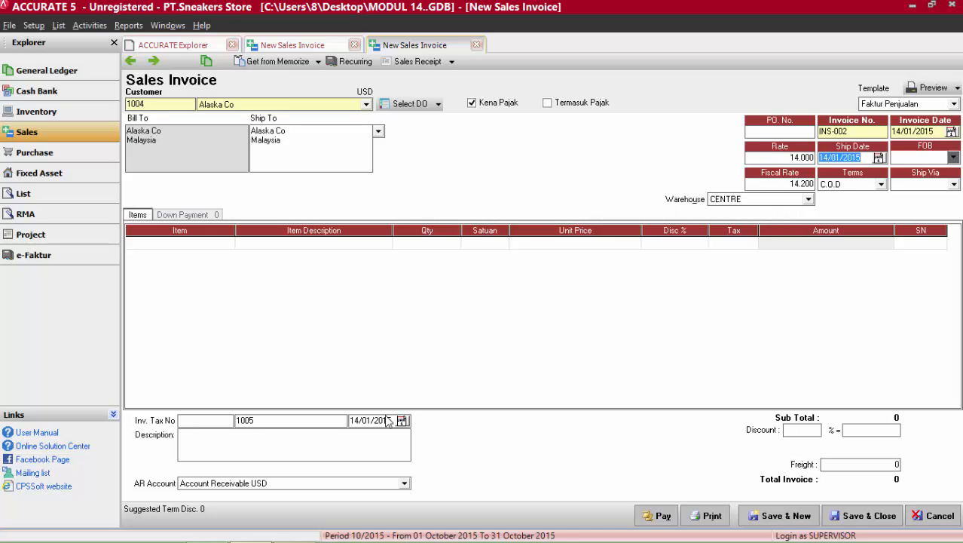
Check the 14 January sale in kajian 3..pdf in Adobe Reader and set the ACCURATE 5 invoice's warehouse to Sukabumi.
click(294, 528)
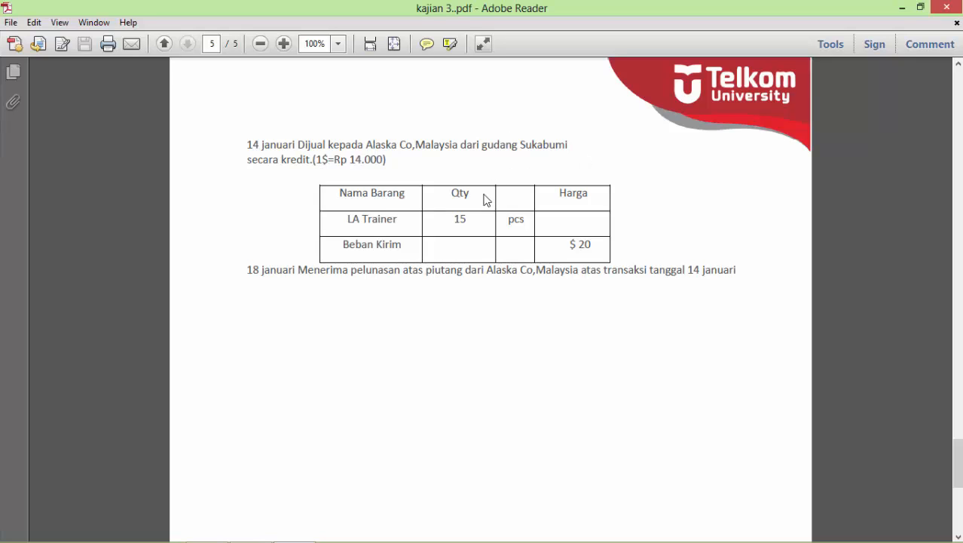
click(251, 528)
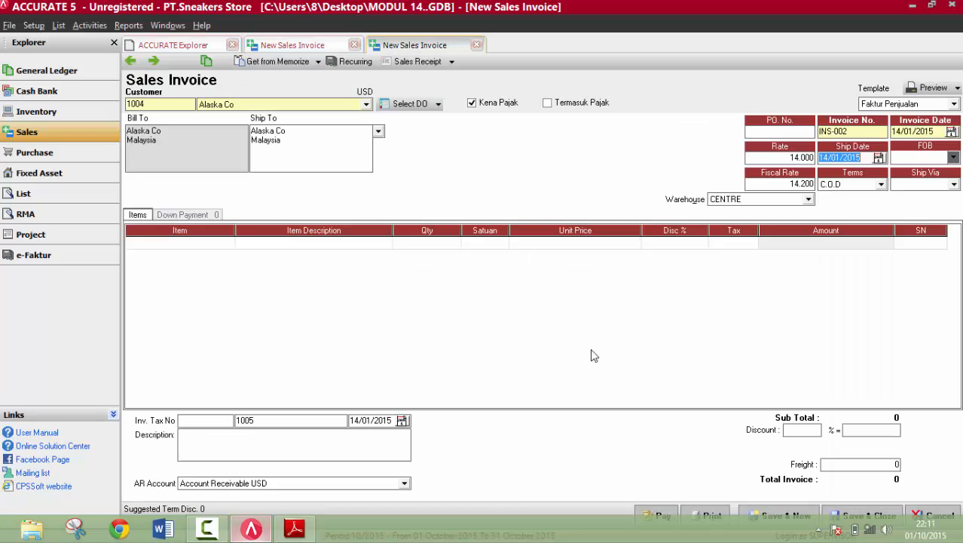
click(808, 199)
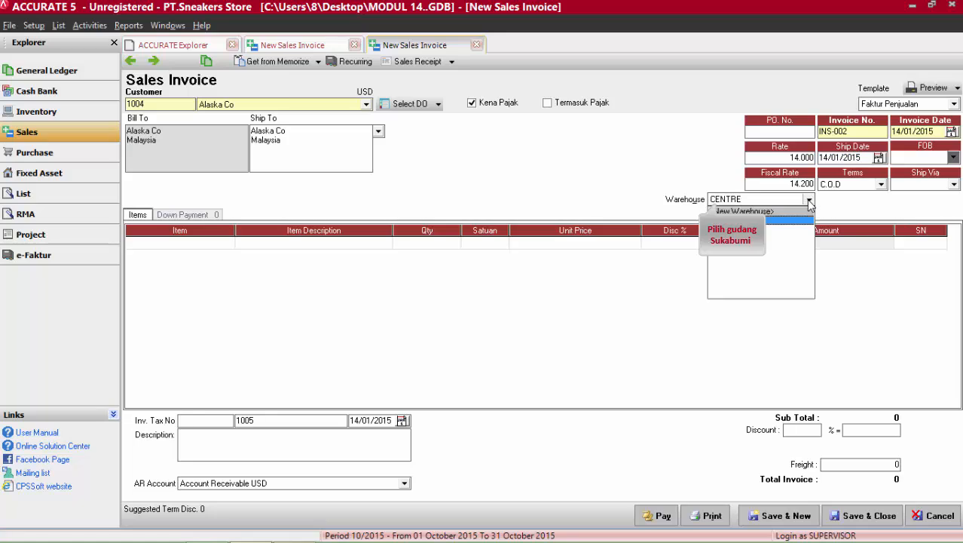
click(737, 238)
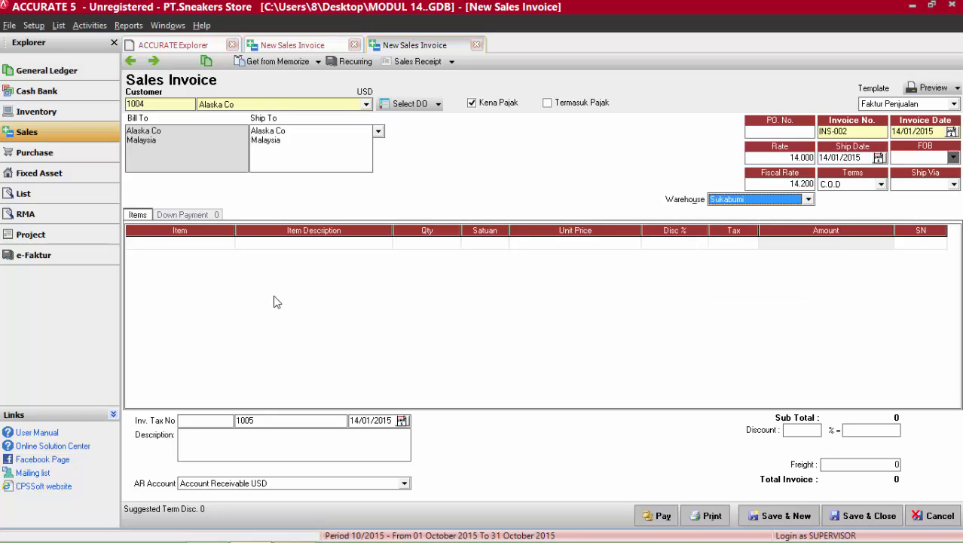
Check the sold item in the kajian 3..pdf case document and add item 03 LA Trainer as the invoice's first line.
click(226, 243)
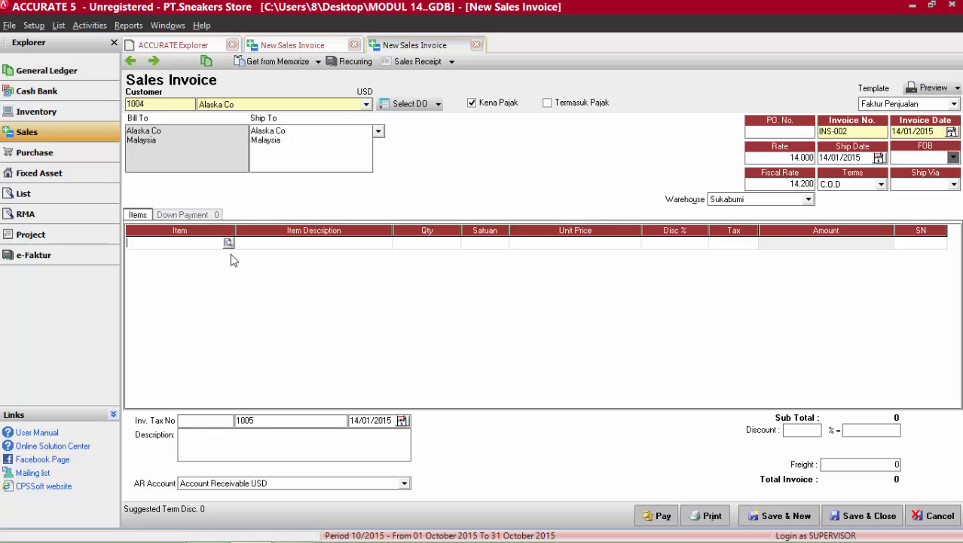
click(296, 532)
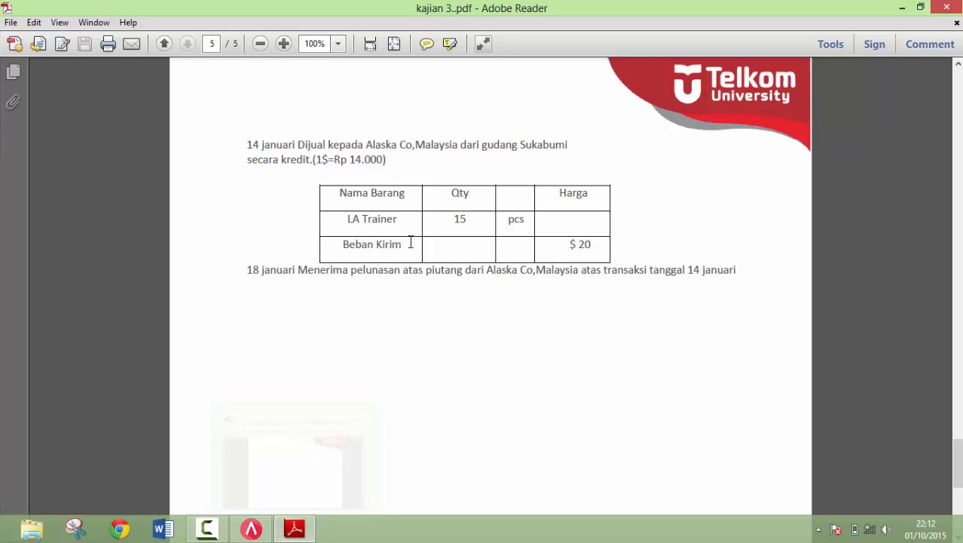
click(248, 530)
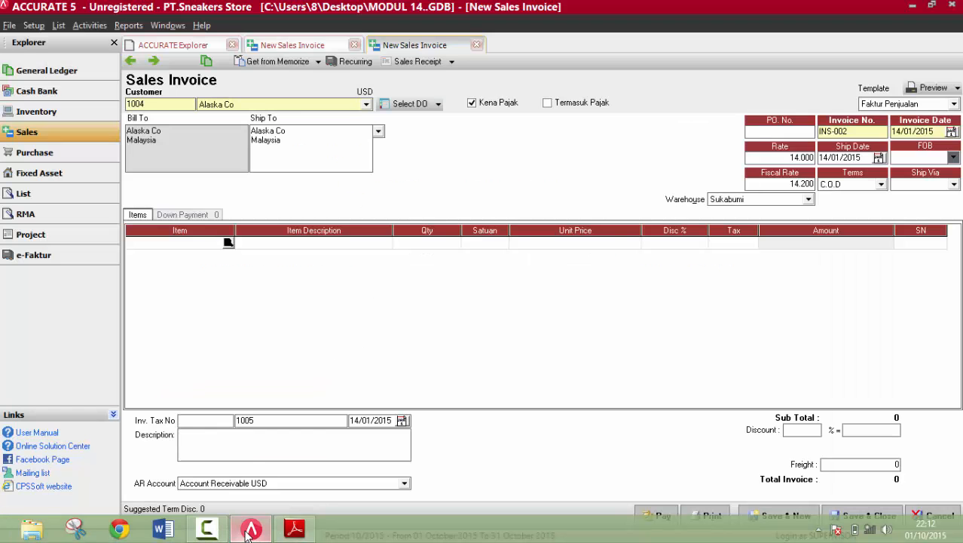
click(228, 242)
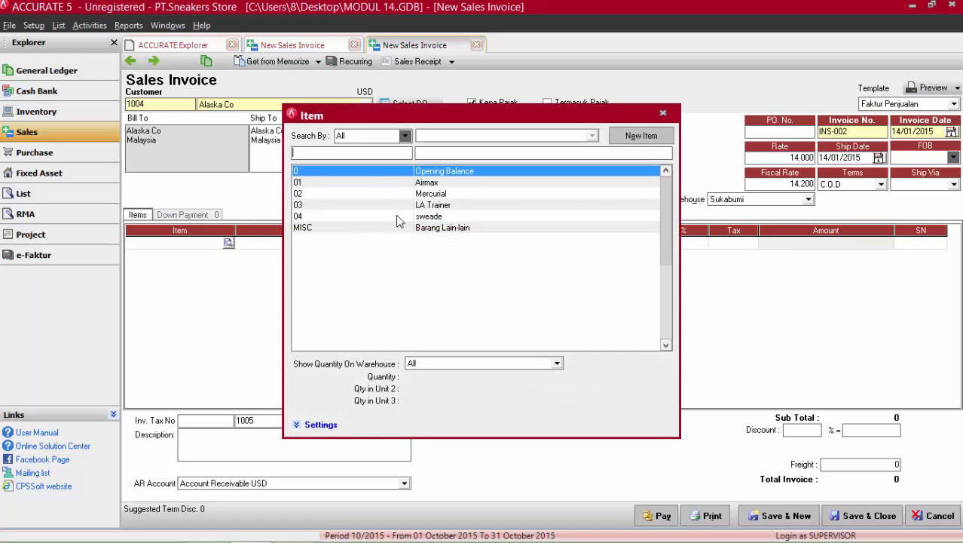
double_click(421, 205)
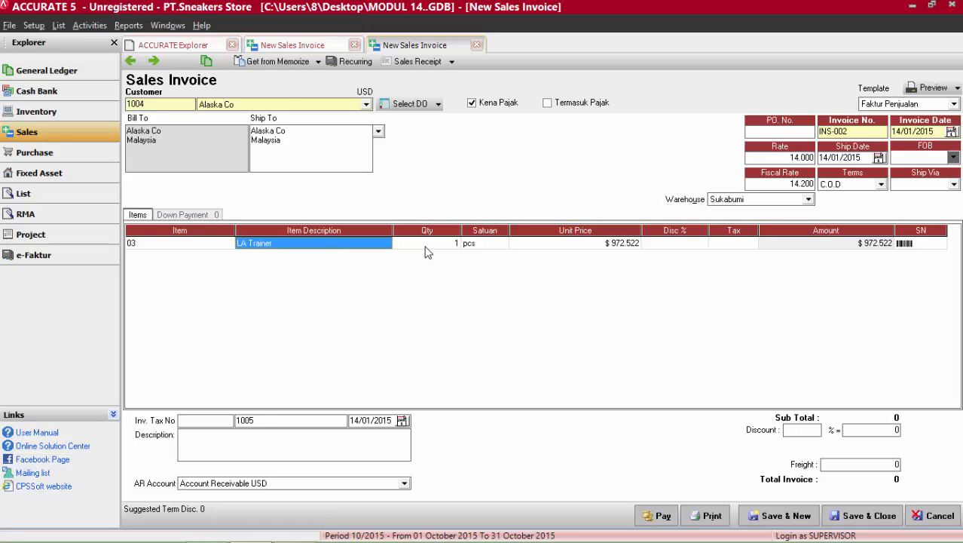
Set the LA Trainer line's quantity to 15 pcs and check its unit price and amount.
click(432, 243)
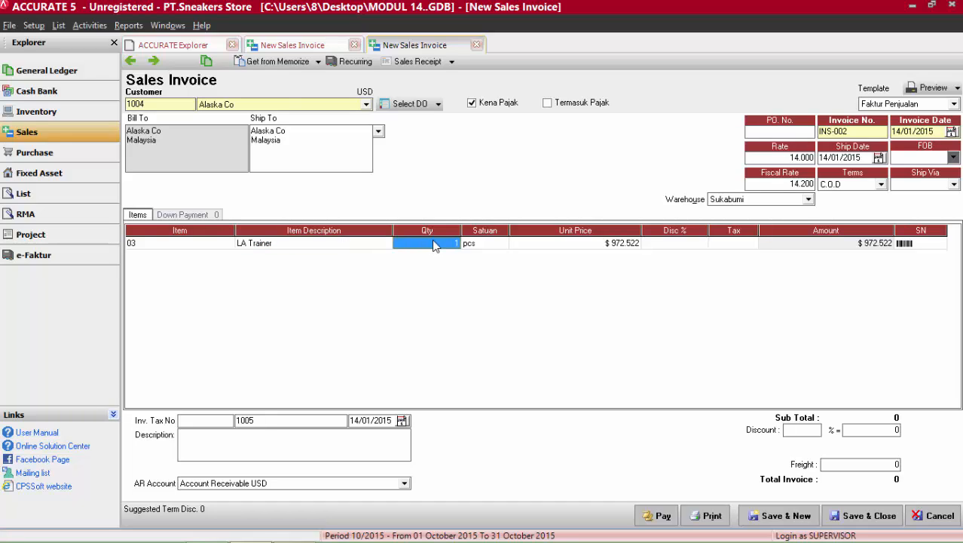
text(15)
click(486, 248)
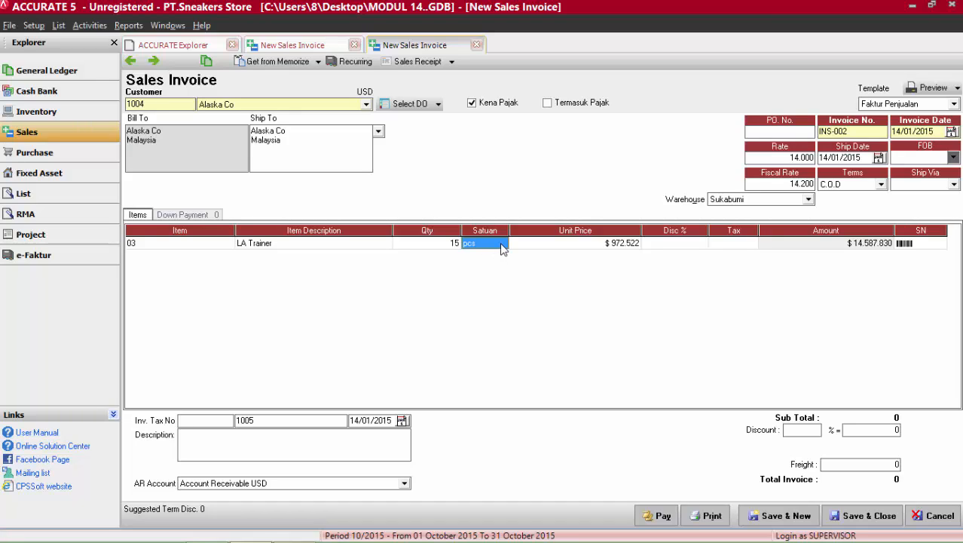
click(529, 247)
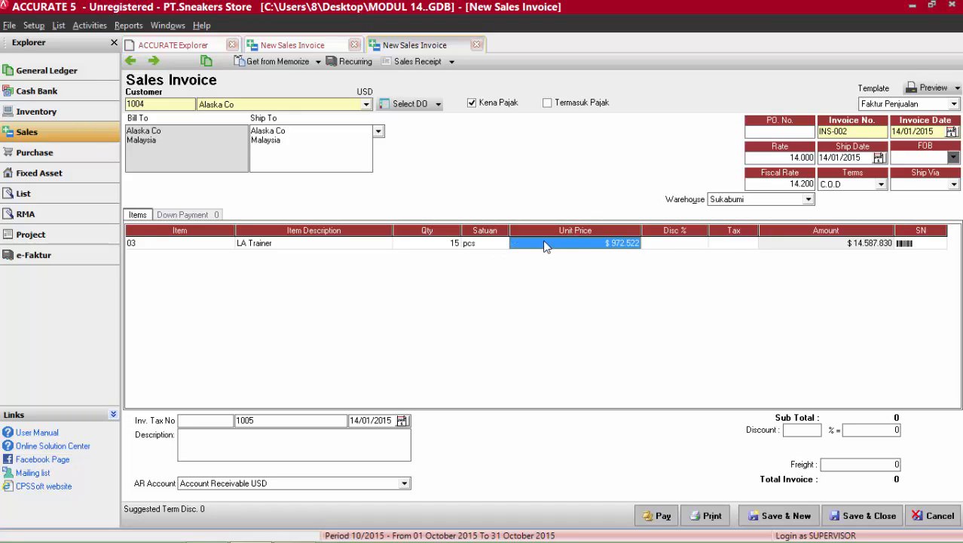
click(848, 245)
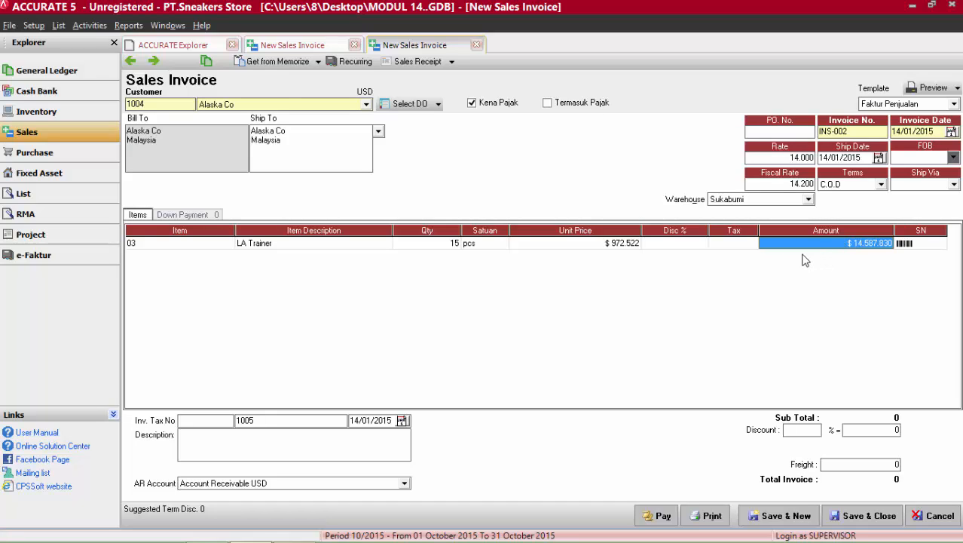
Set the freight to 20 with "Pendapatan jasa kirim barang" as its account, and save and close the invoice.
click(832, 464)
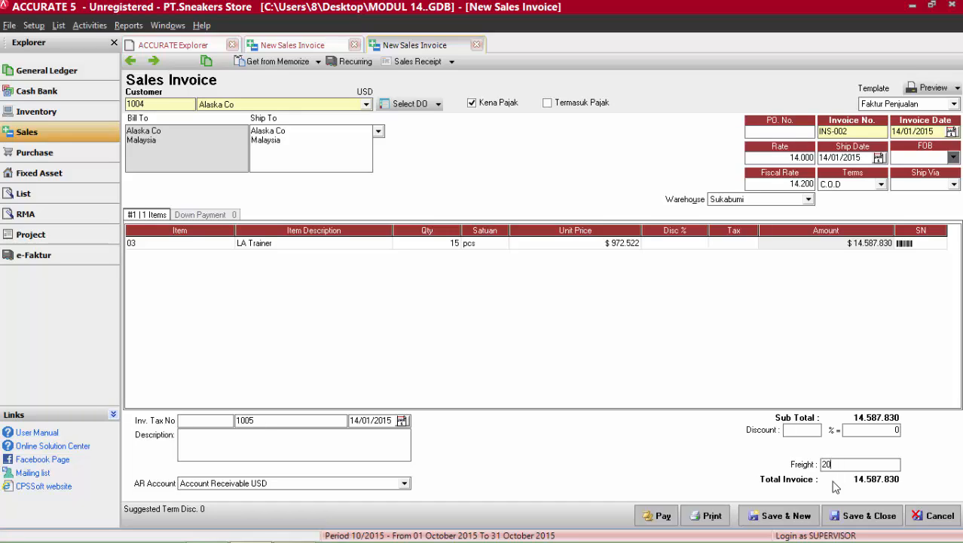
key(Tab)
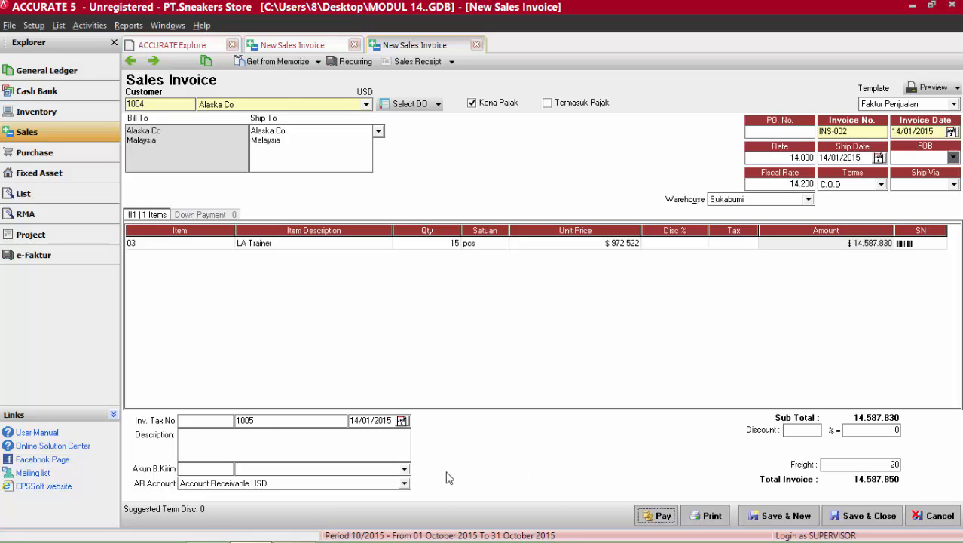
click(404, 470)
text(Pen)
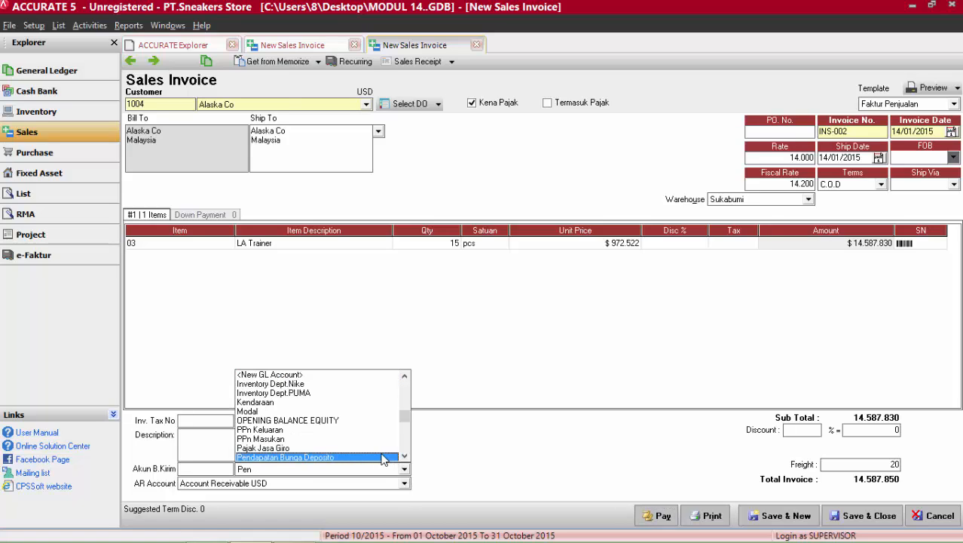
text(dapatan Jas)
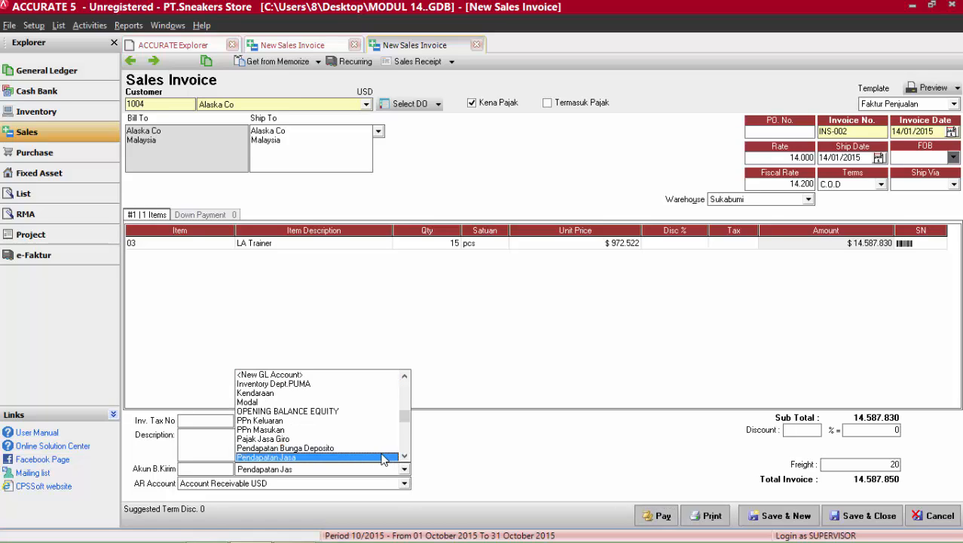
click(405, 455)
click(404, 455)
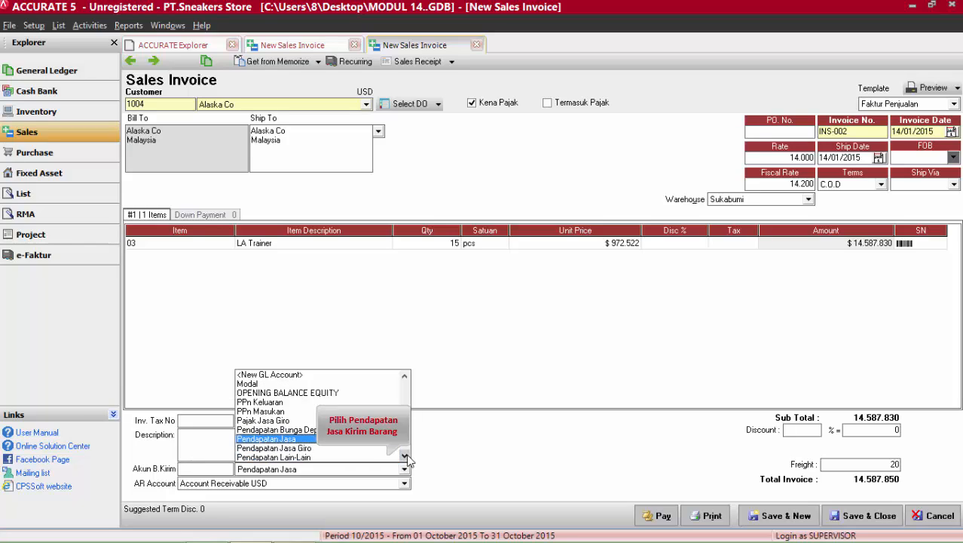
click(405, 455)
click(405, 456)
click(339, 447)
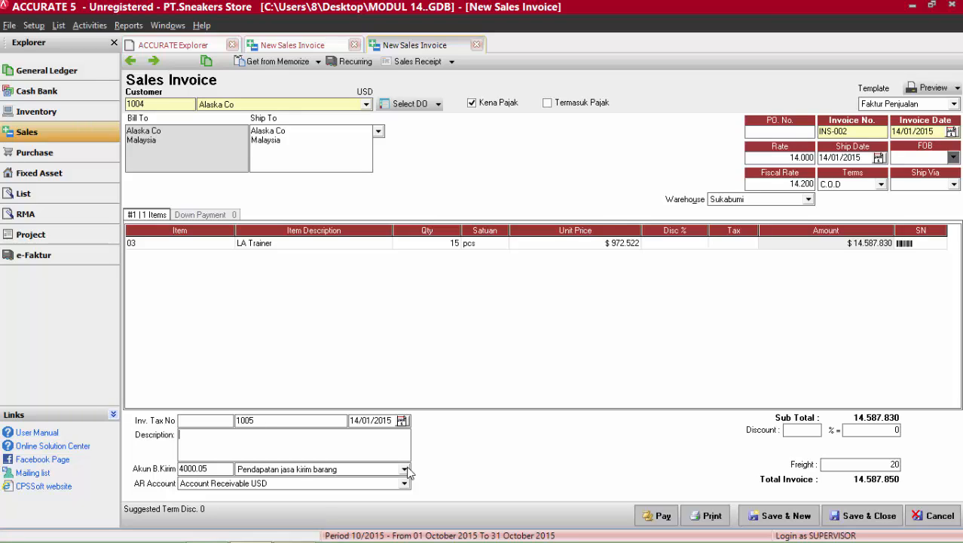
click(863, 524)
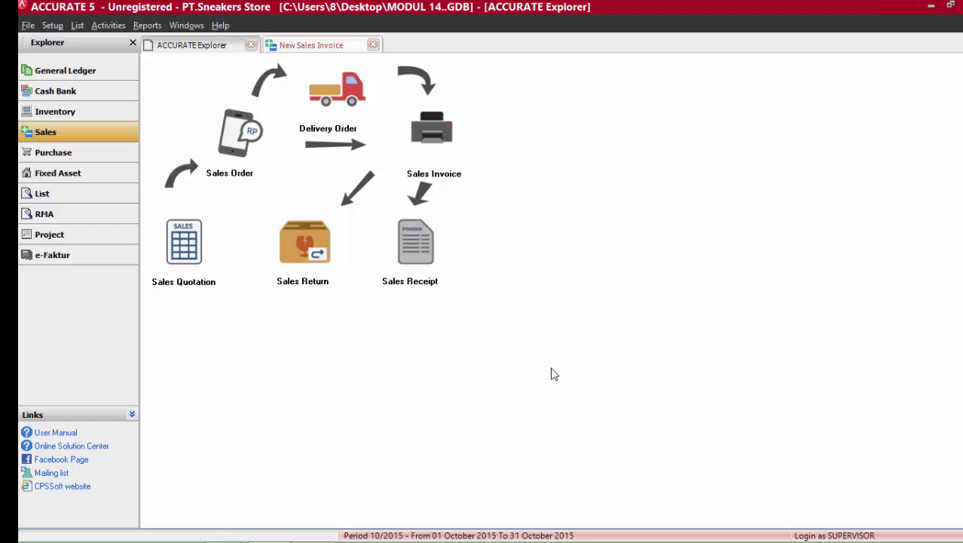
Check the 18 January settlement in kajian 3..pdf in Adobe Reader and start a new sales receipt in ACCURATE 5.
click(314, 528)
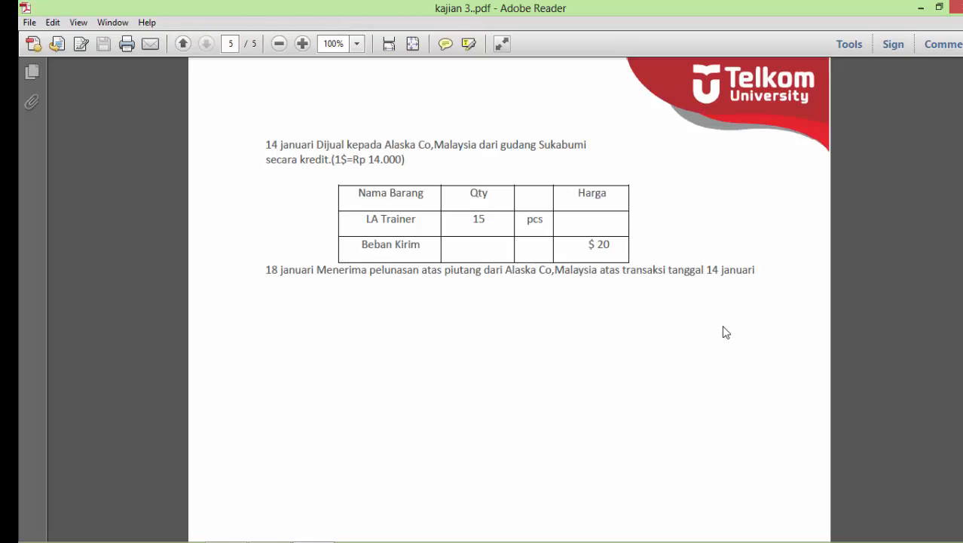
mouse_move(322, 530)
click(277, 538)
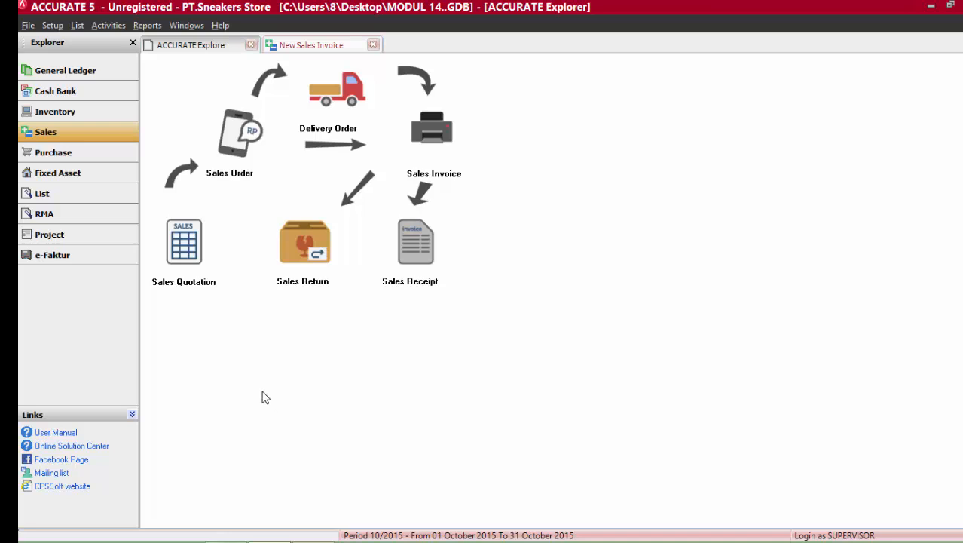
click(408, 253)
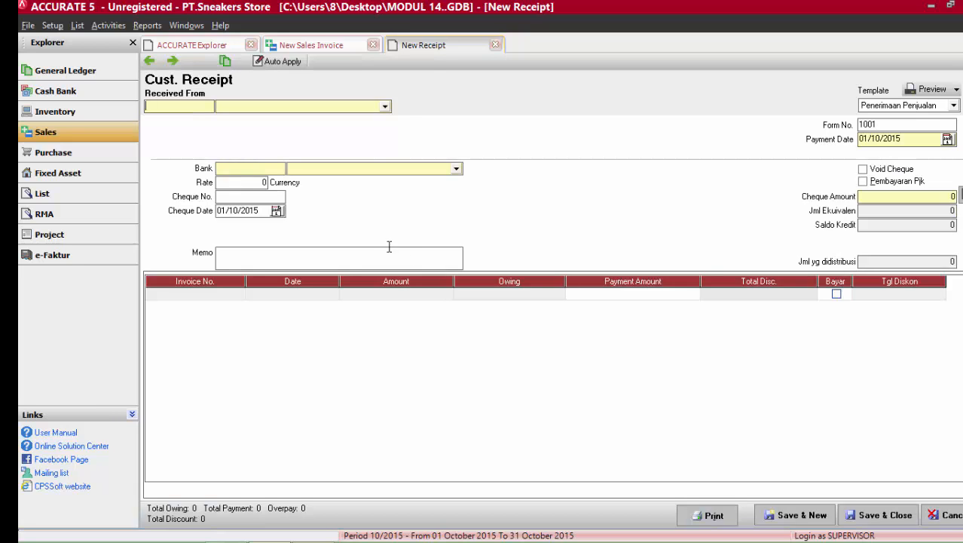
Select Alaska Co as the receipt's payer at an exchange rate of 14000, with Kas di BCA as the receiving bank.
click(309, 107)
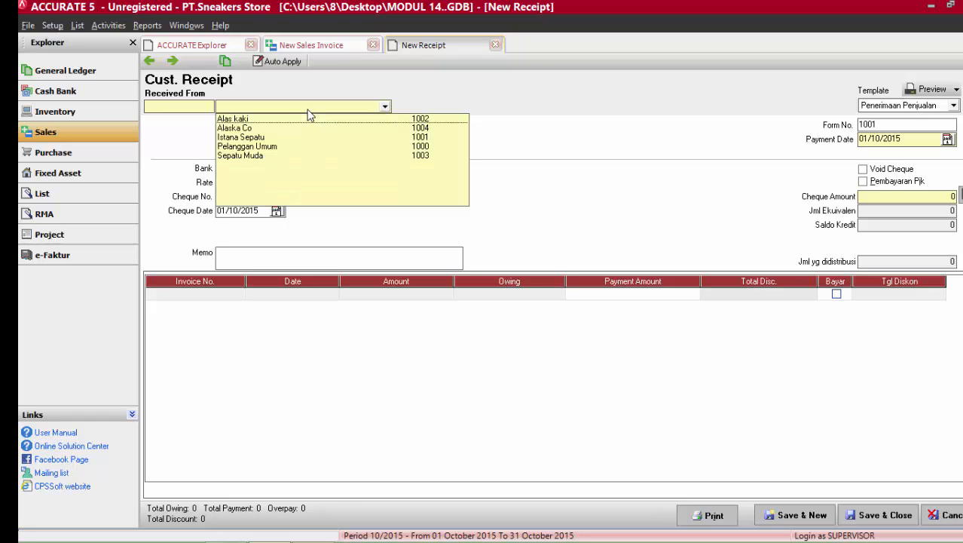
click(238, 128)
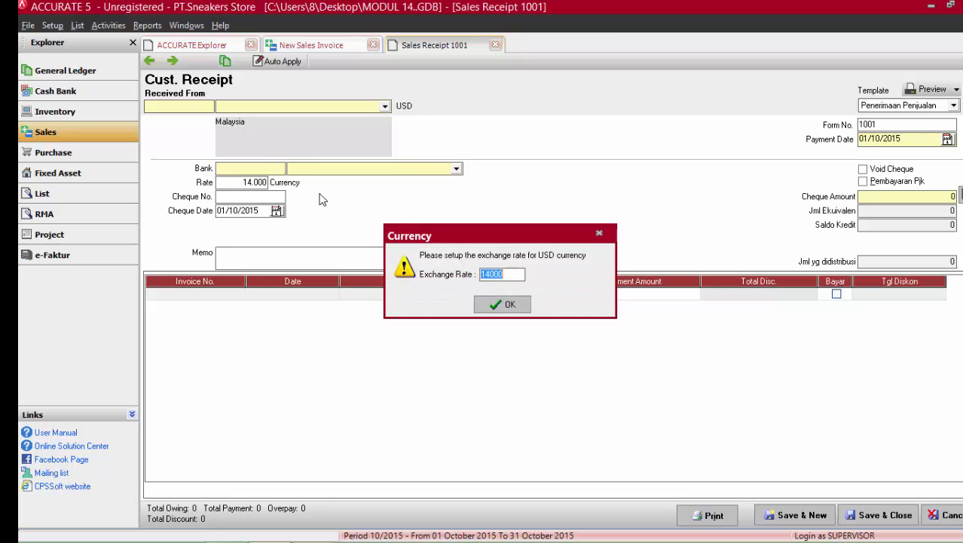
click(522, 306)
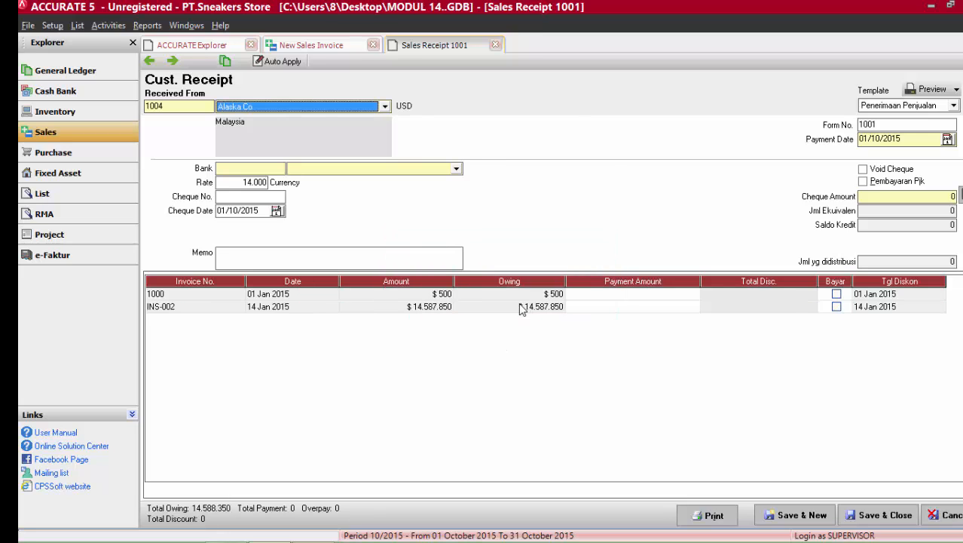
click(358, 172)
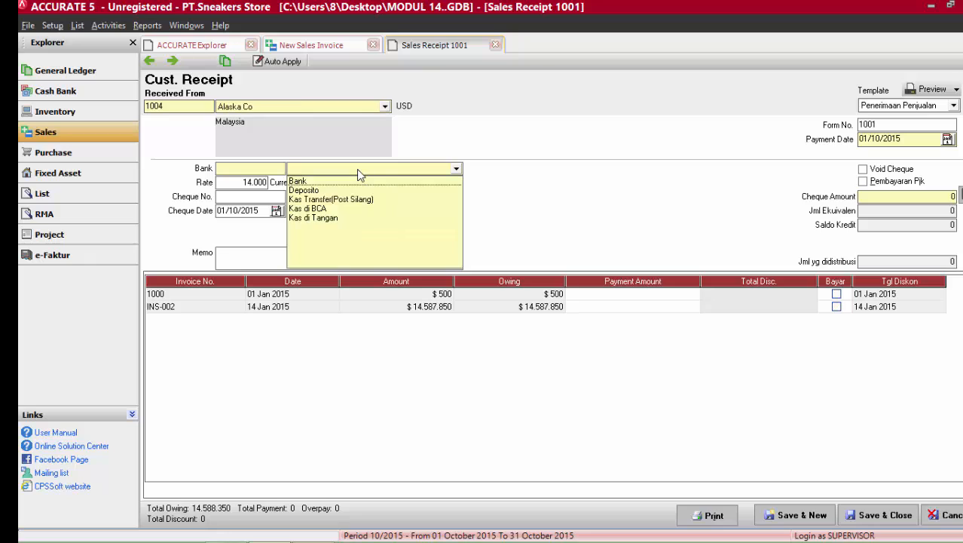
click(317, 213)
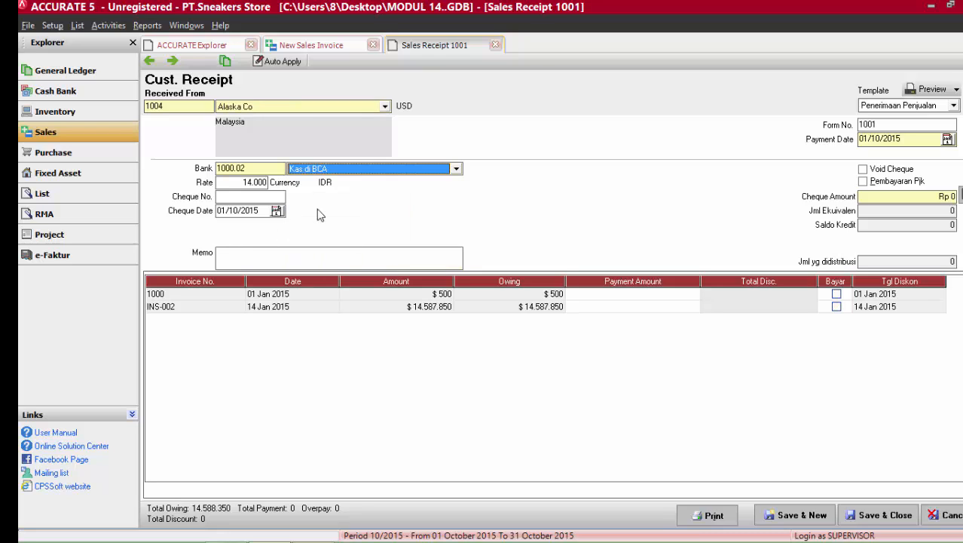
Enter cheque number 007 on the Alaska Co receipt and set the cheque date to 18/01/2015.
click(275, 198)
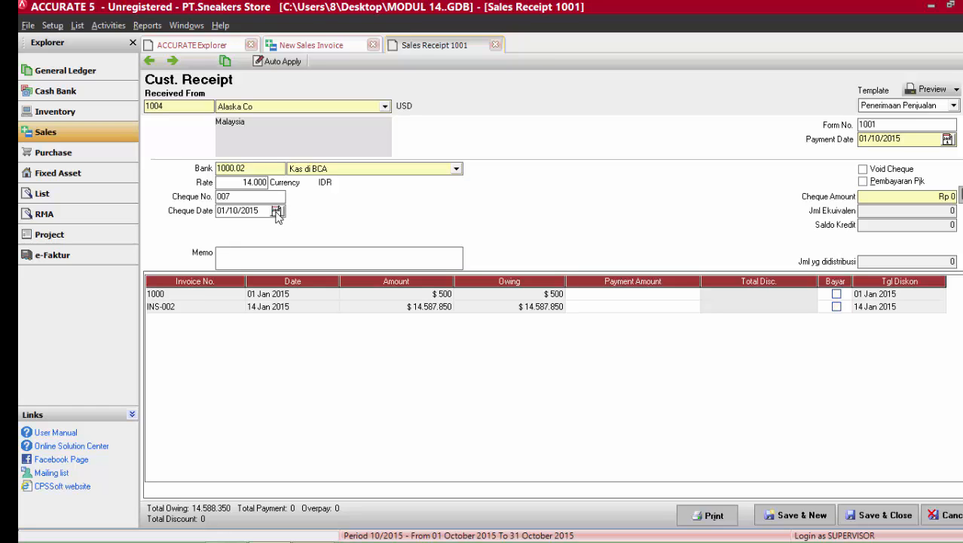
click(277, 212)
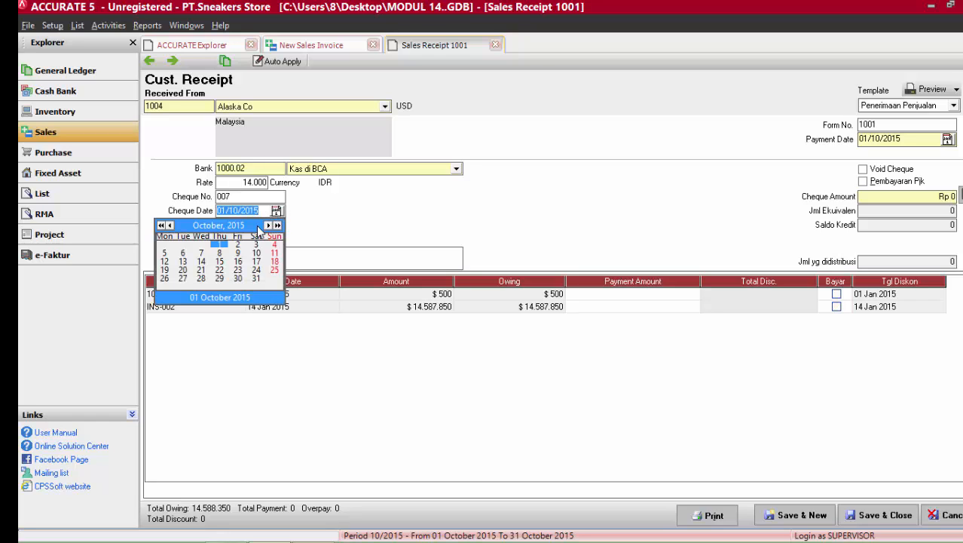
click(258, 227)
click(256, 240)
click(275, 260)
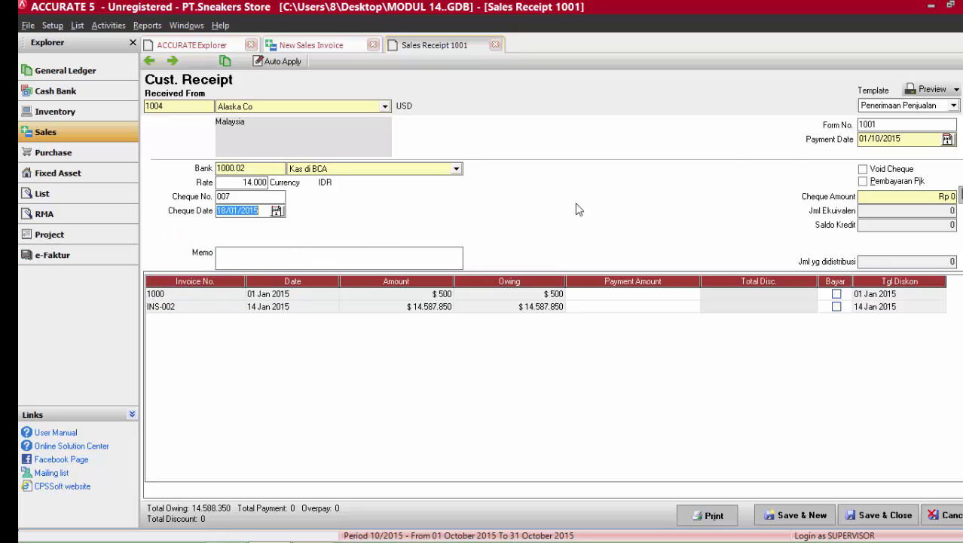
Set the receipt's payment date to 18/01/2015.
click(947, 140)
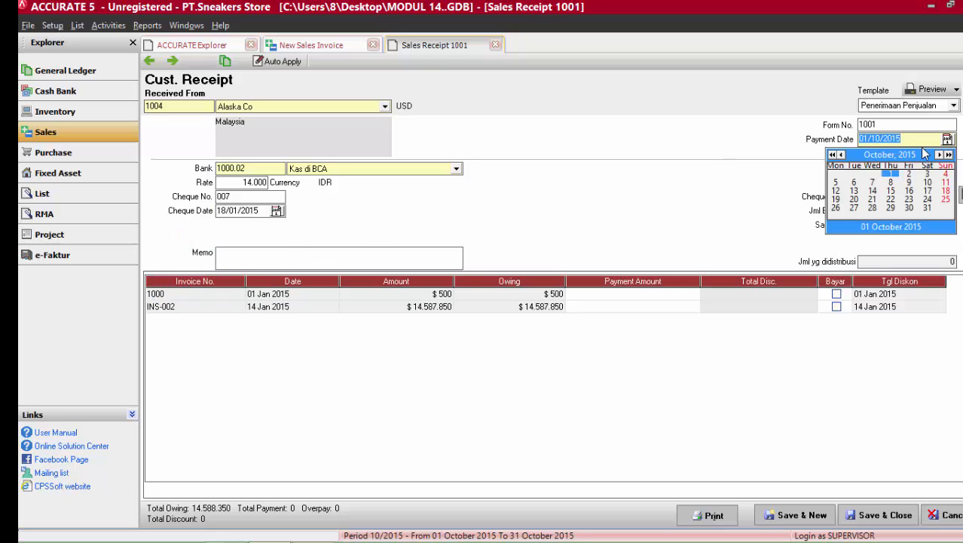
click(924, 155)
click(916, 172)
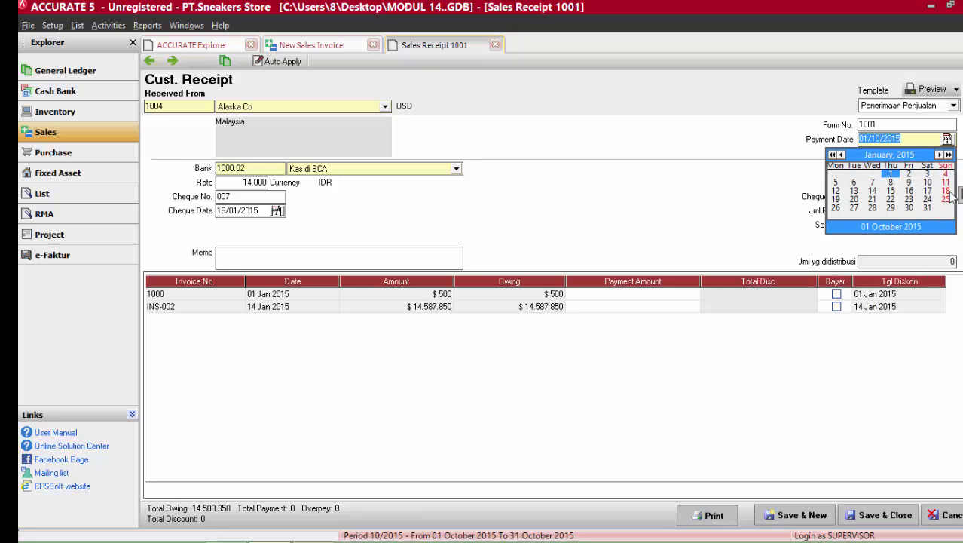
click(949, 194)
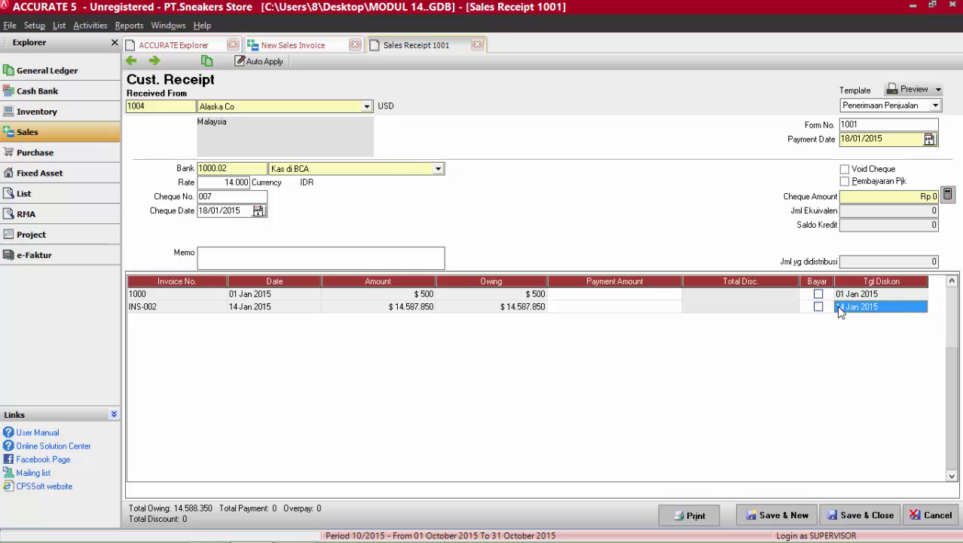
Mark invoice INS-002 for full payment, check its discount information without entering a discount, and calculate the receipt's cheque amount.
click(819, 307)
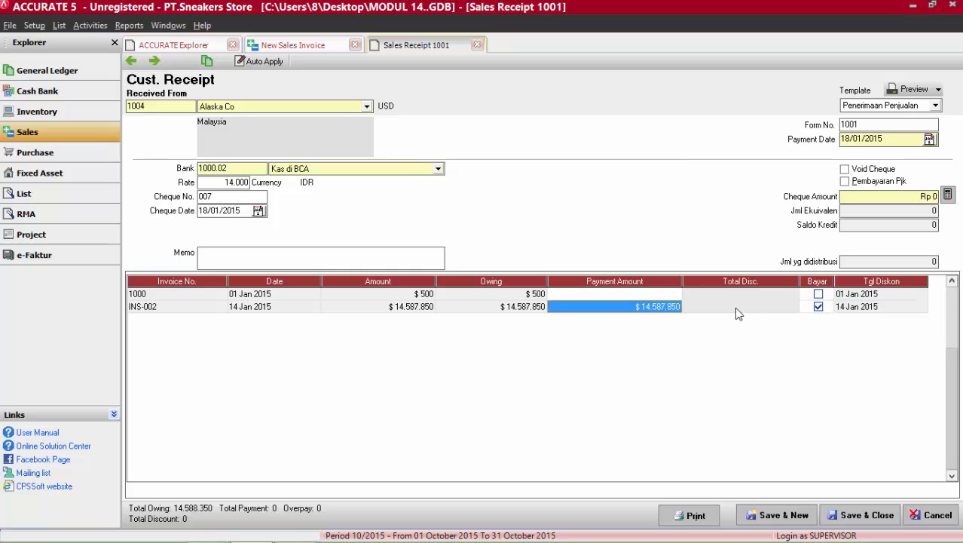
click(673, 309)
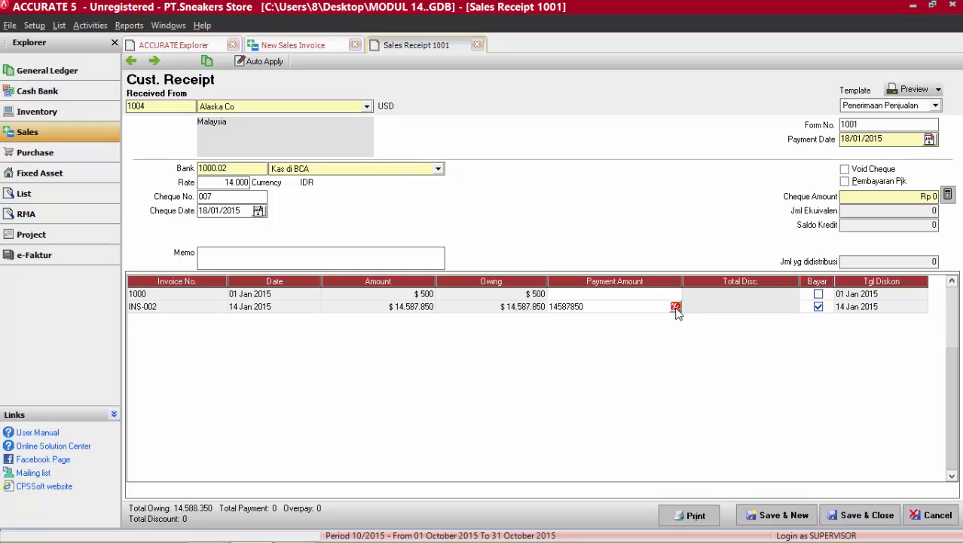
click(675, 307)
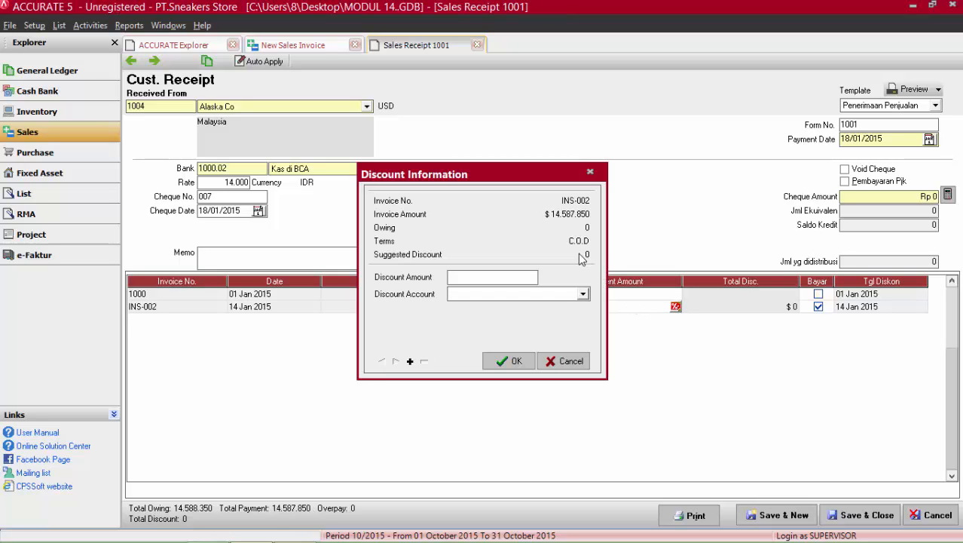
click(564, 361)
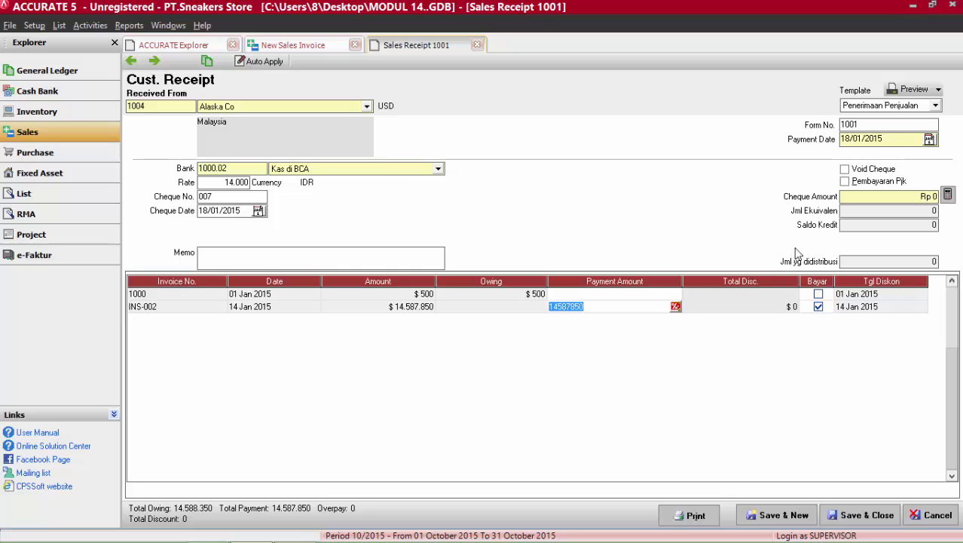
click(948, 196)
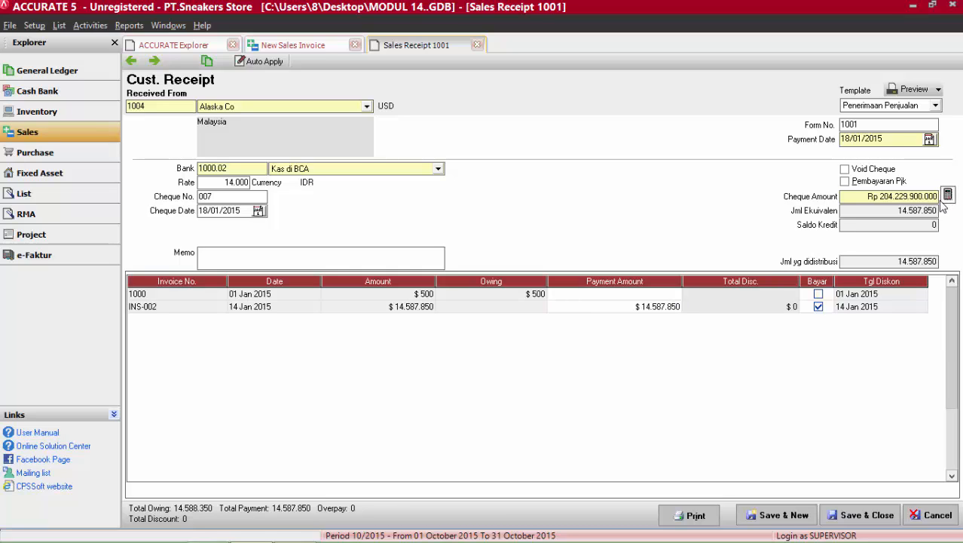
Enter "Pelunasan Piutang" as the receipt's memo, and save and close the receipt.
click(400, 257)
text(Pelunasan Piu)
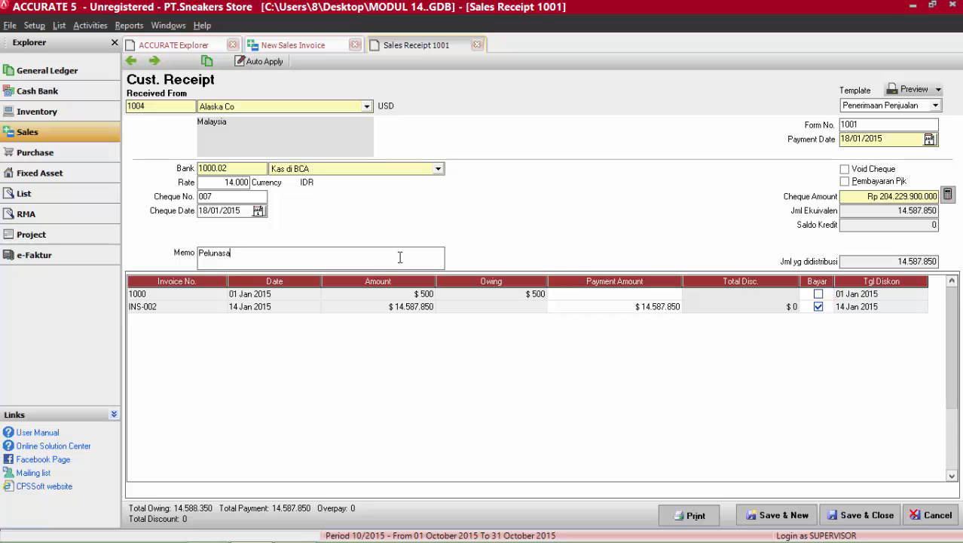
text(tang)
click(848, 513)
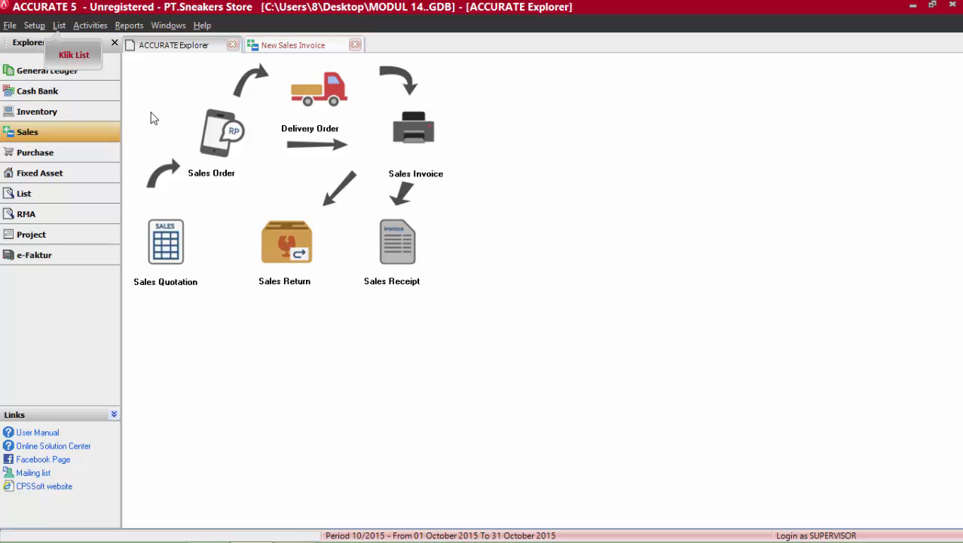
Open the general ledger's account history without the date filter and examine the latest January entries.
click(59, 25)
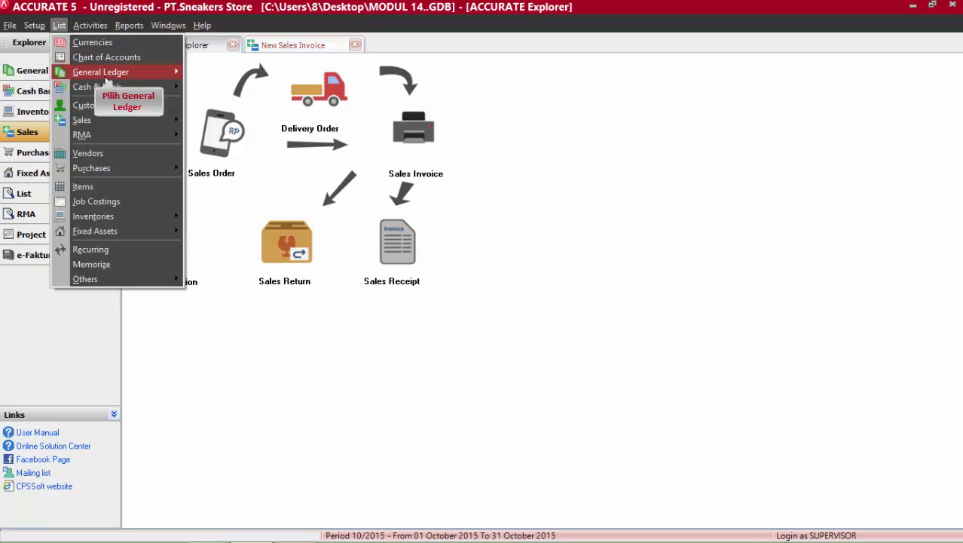
mouse_move(133, 75)
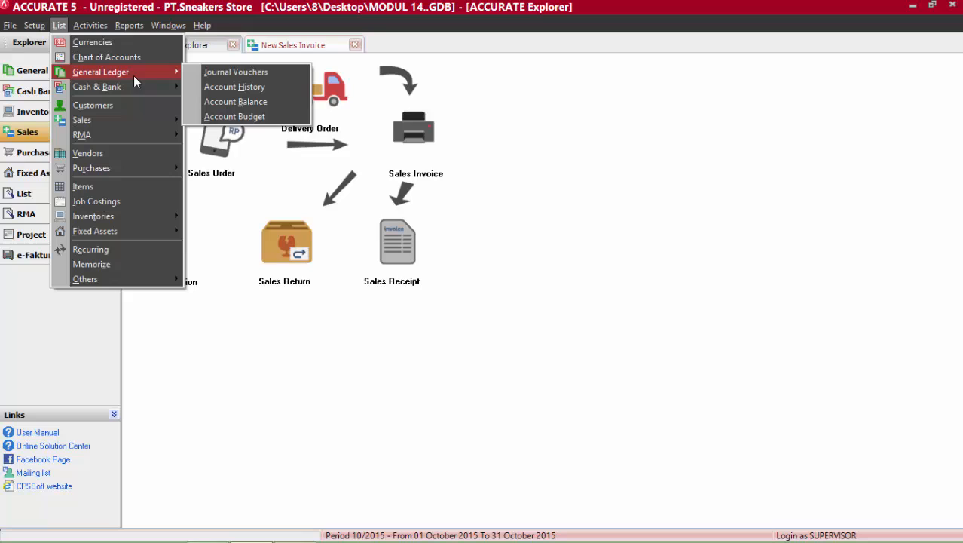
click(195, 87)
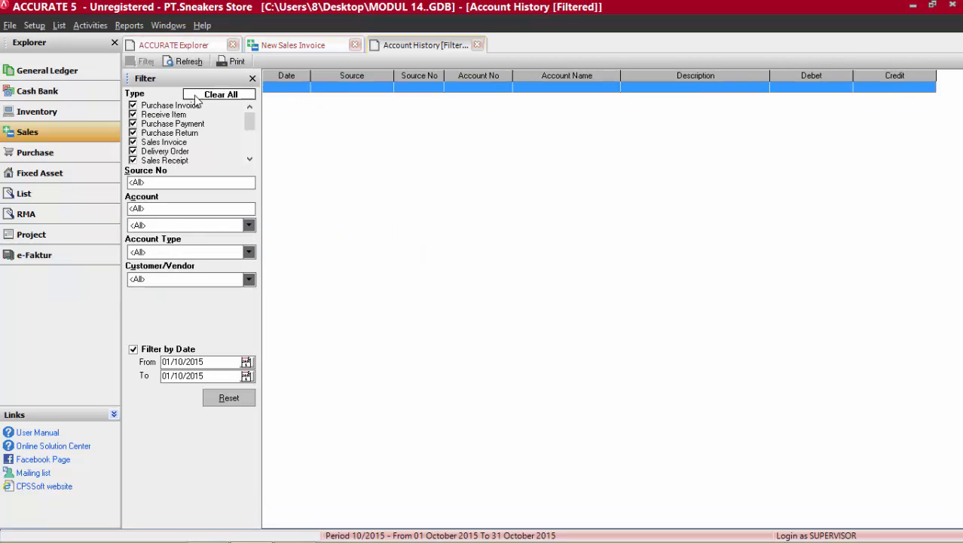
click(134, 350)
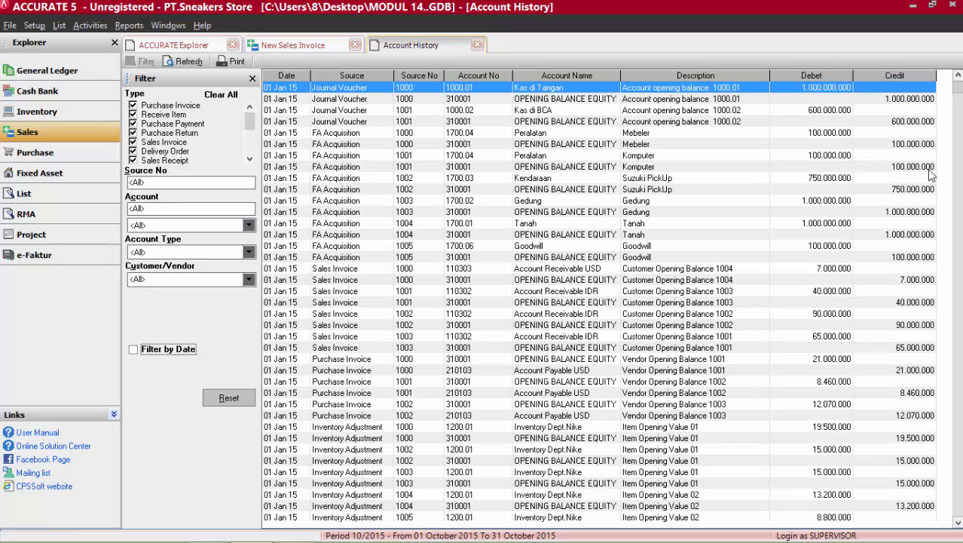
click(959, 120)
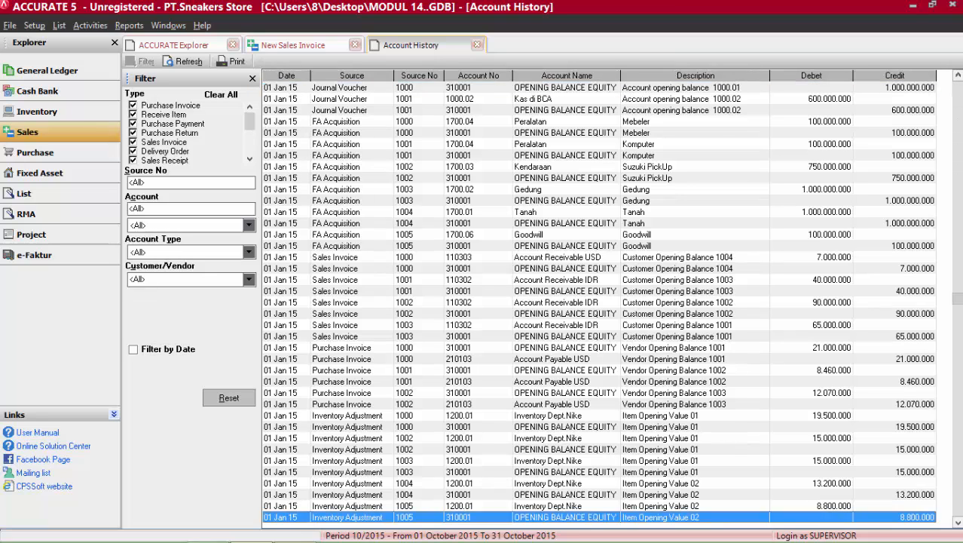
drag(959, 336, 959, 526)
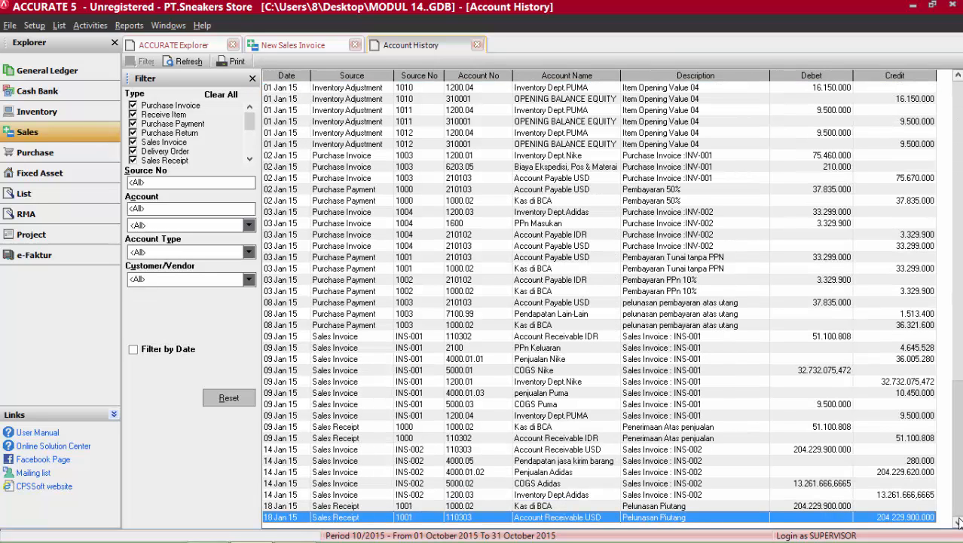